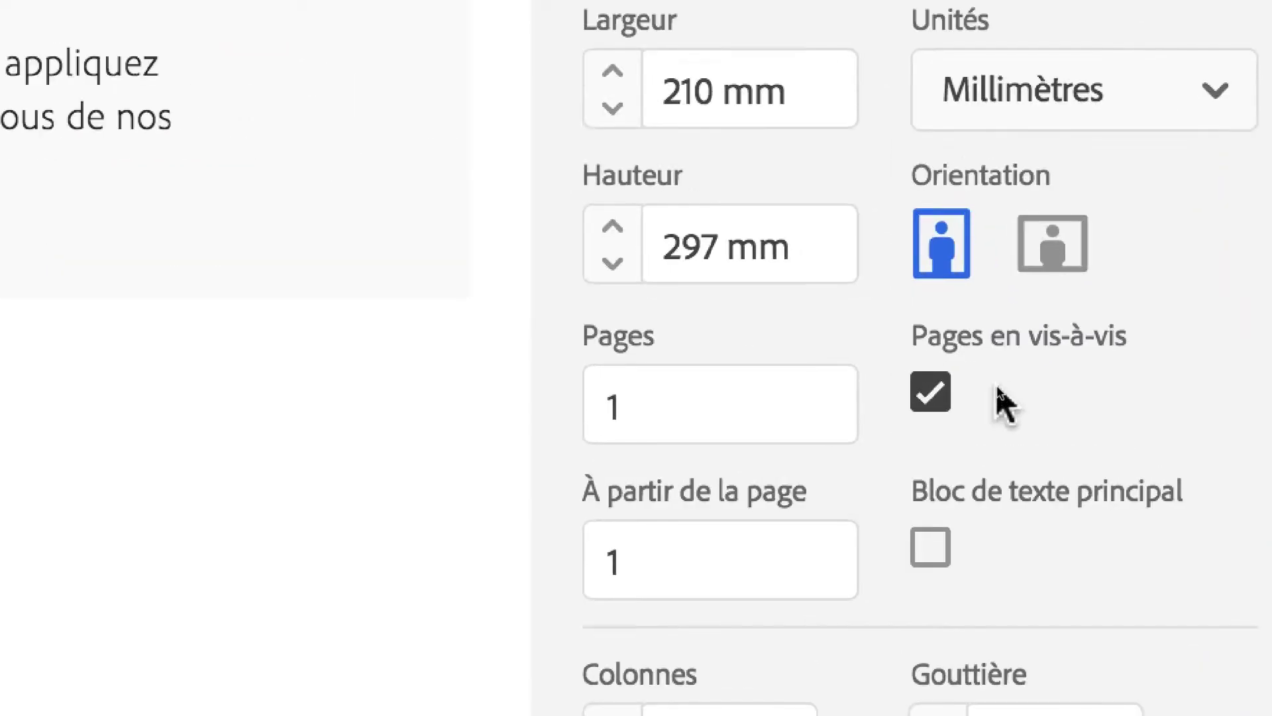
Step: Create a one-page landscape document in millimetres, 210 mm high, with facing pages turned off
click(936, 401)
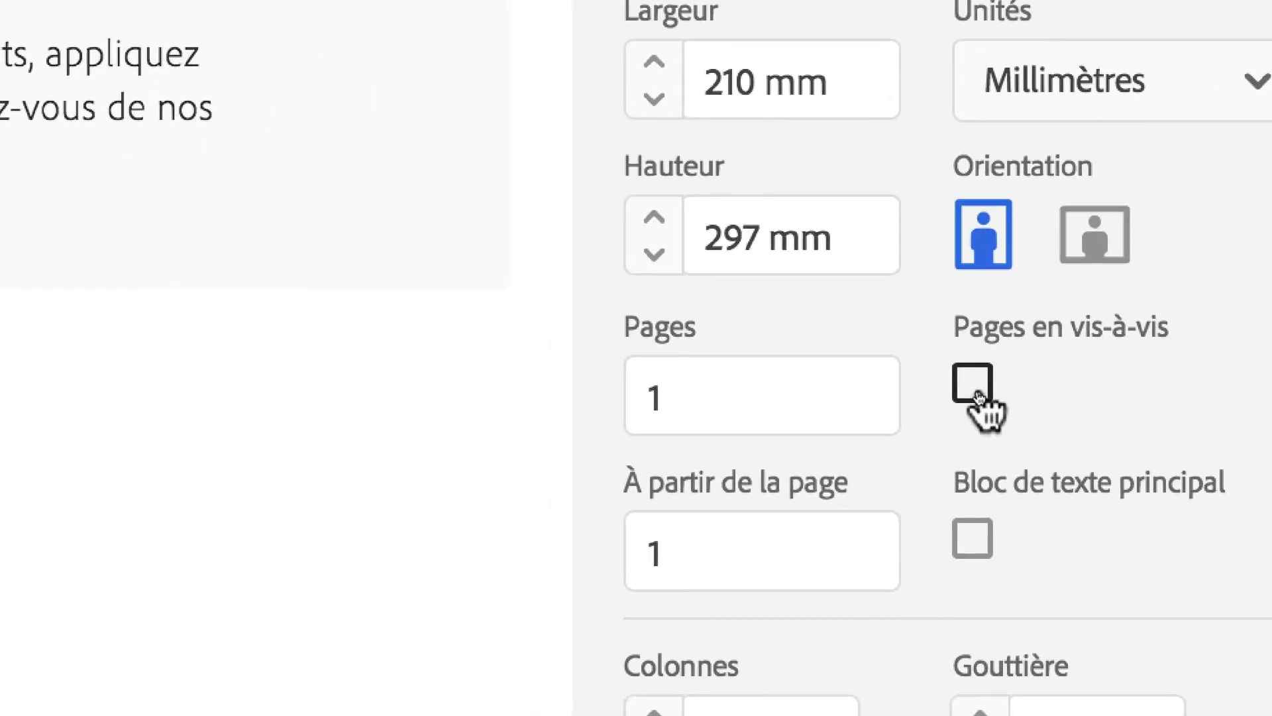
click(1074, 125)
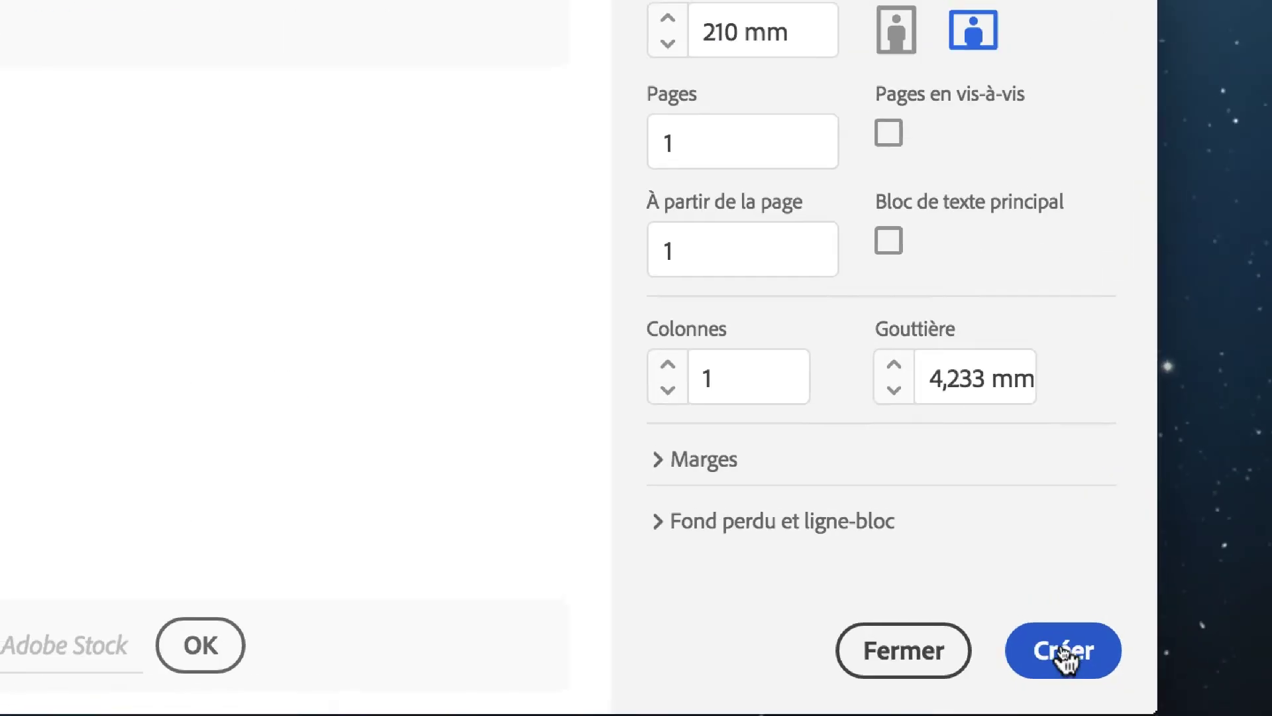
click(1060, 646)
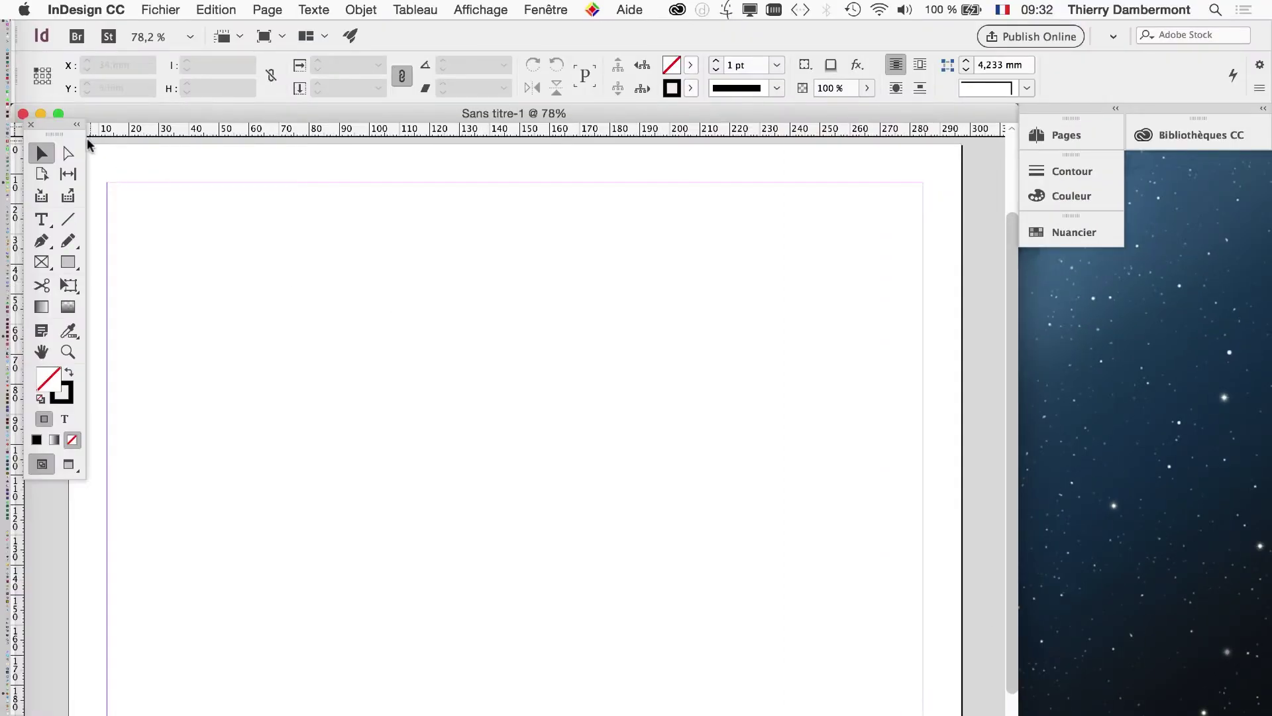
Step: Move the floating tools panel slightly down and inward over the page, and hide the other applications' windows
drag(64, 132, 74, 159)
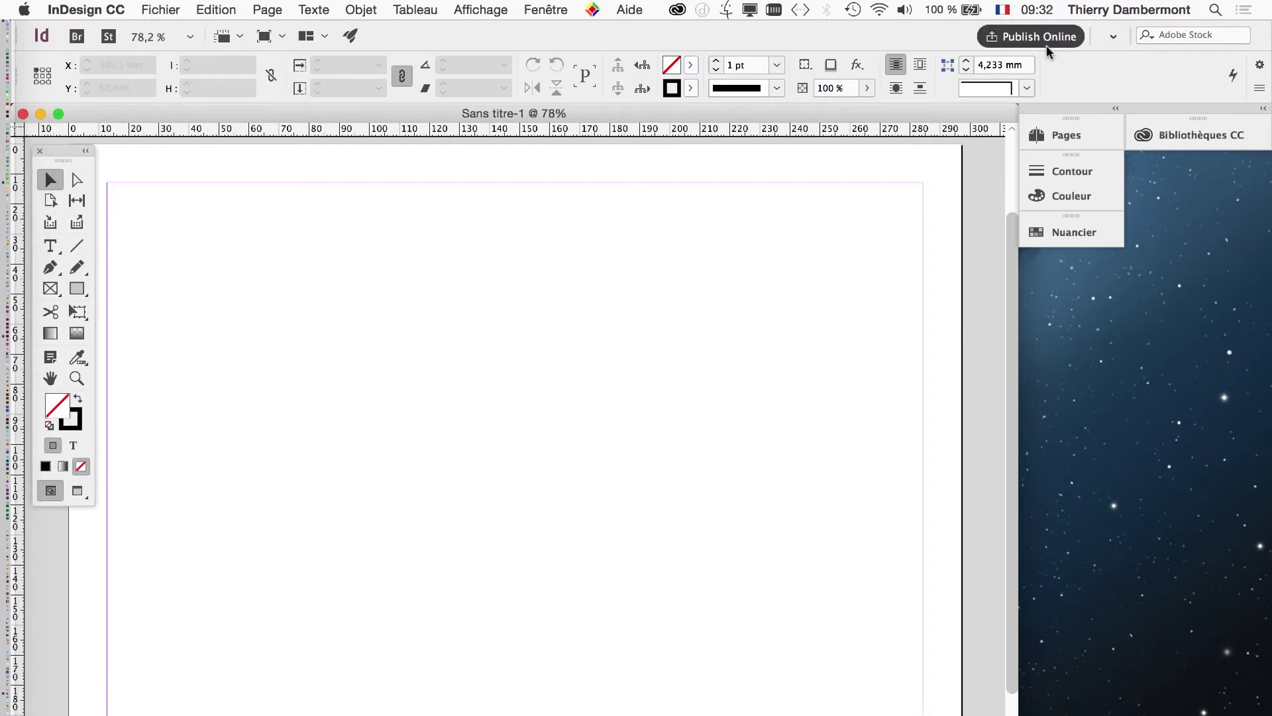
mouse_move(1047, 45)
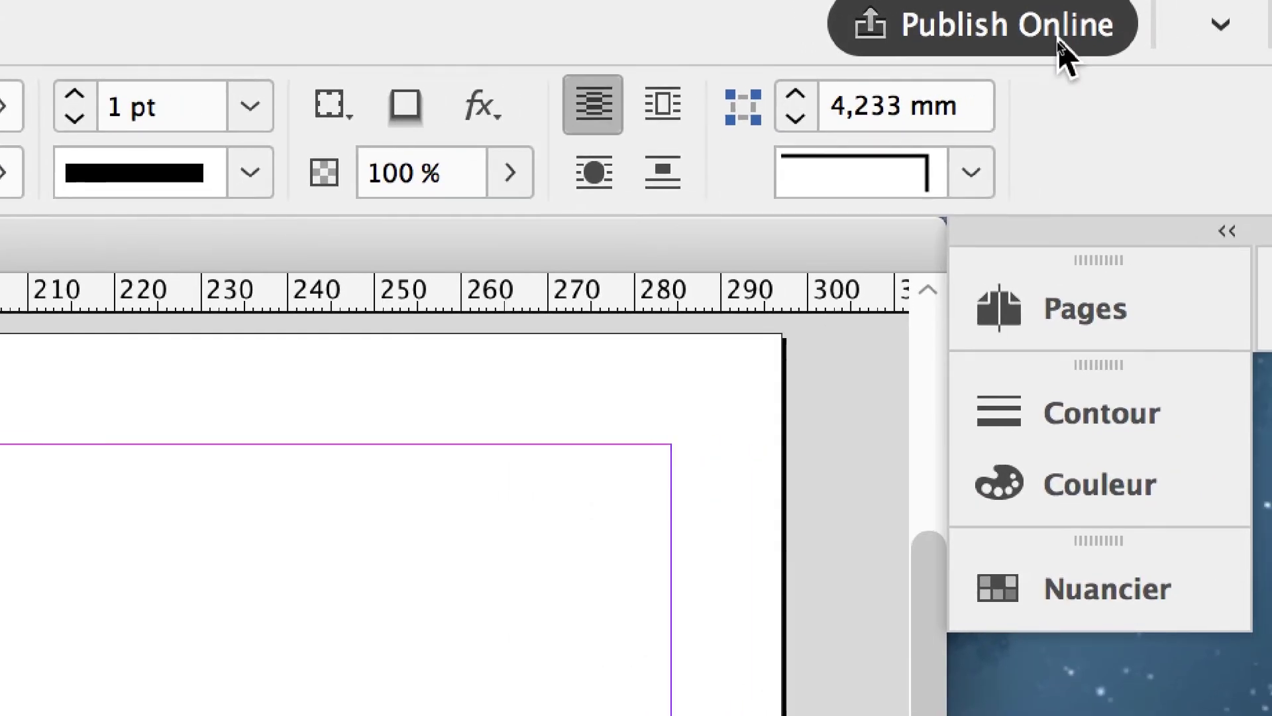
mouse_move(1059, 41)
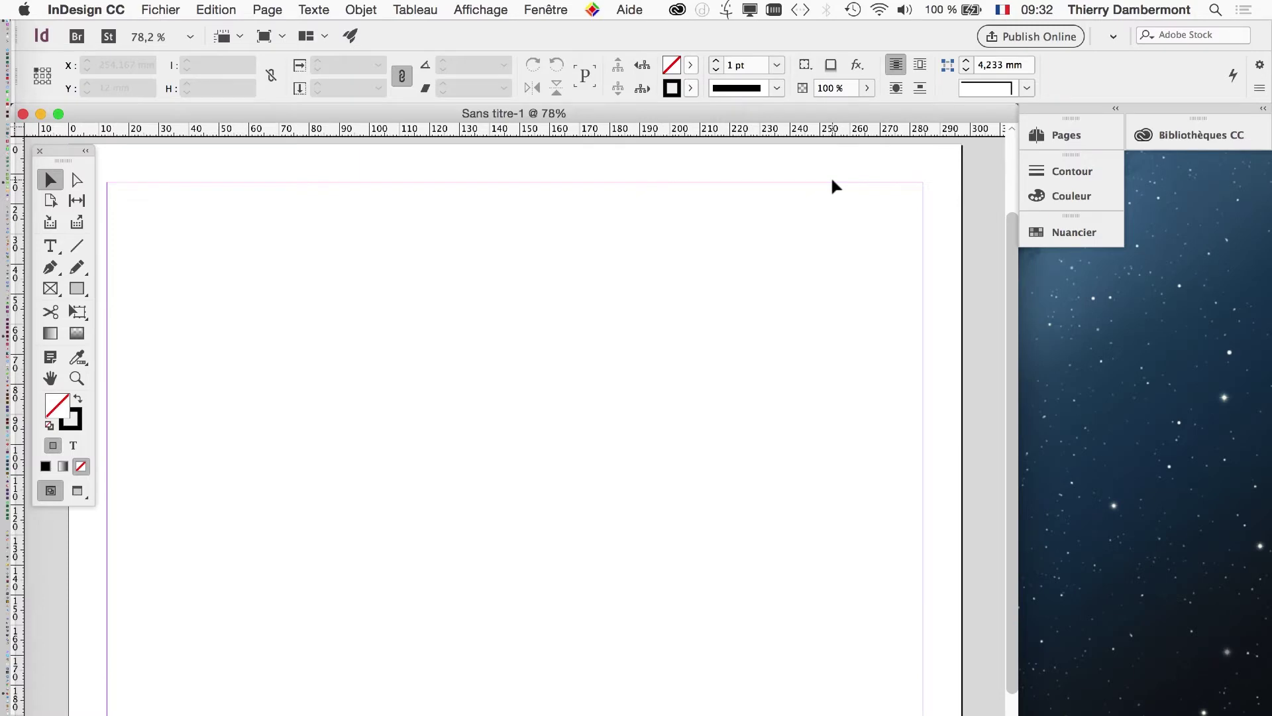
key(super+Tab)
key(super+Tab)
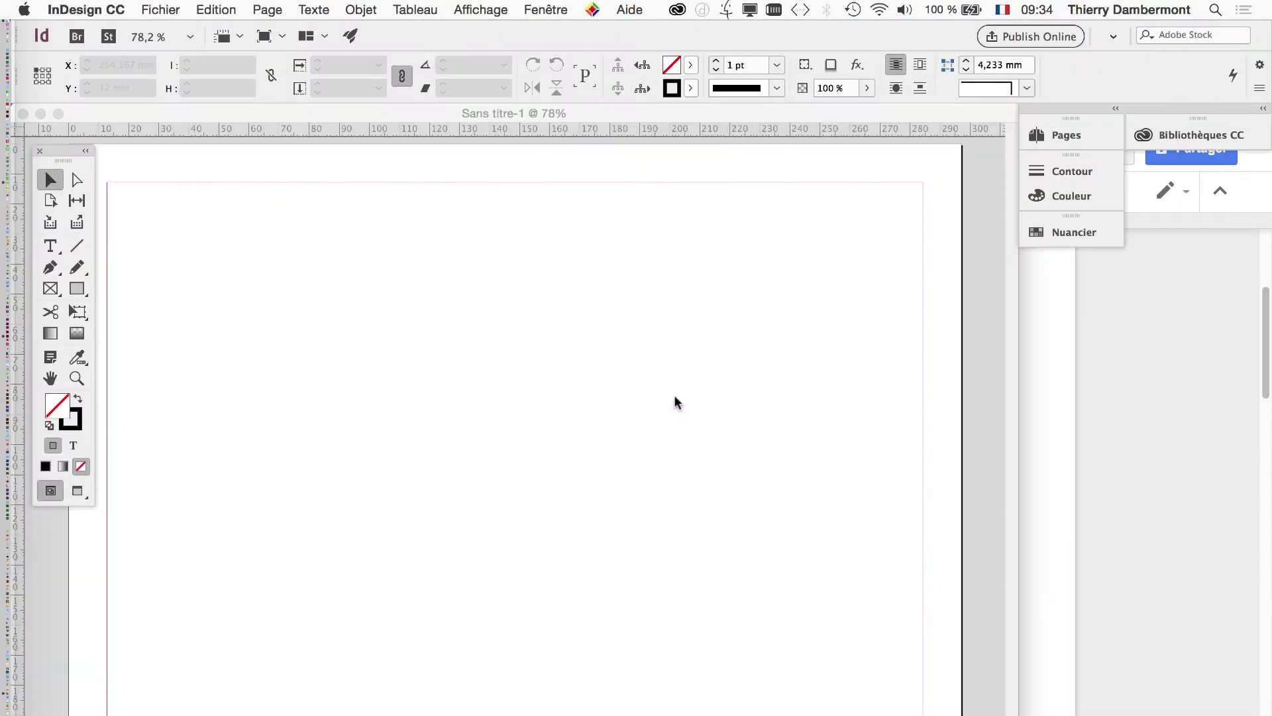
key(super+alt+h)
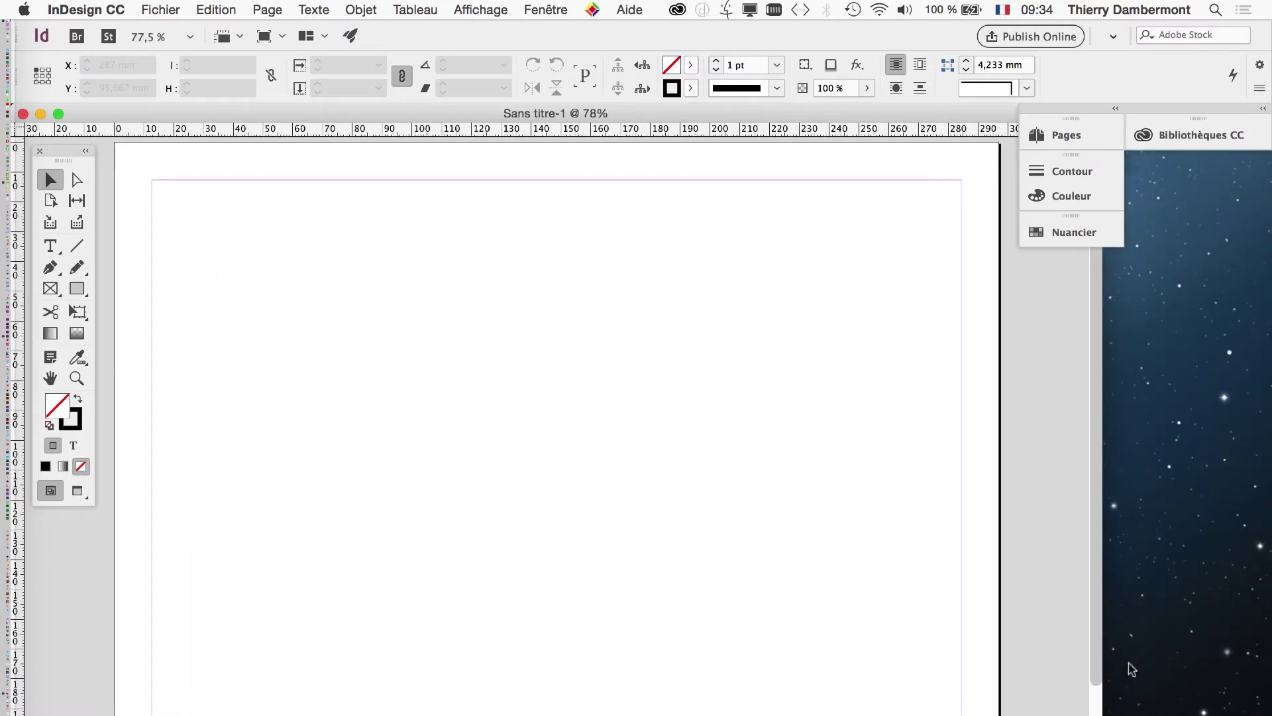
Step: Switch to Firefox and run a Google search for "zoo map" in a new tab
mouse_move(8, 497)
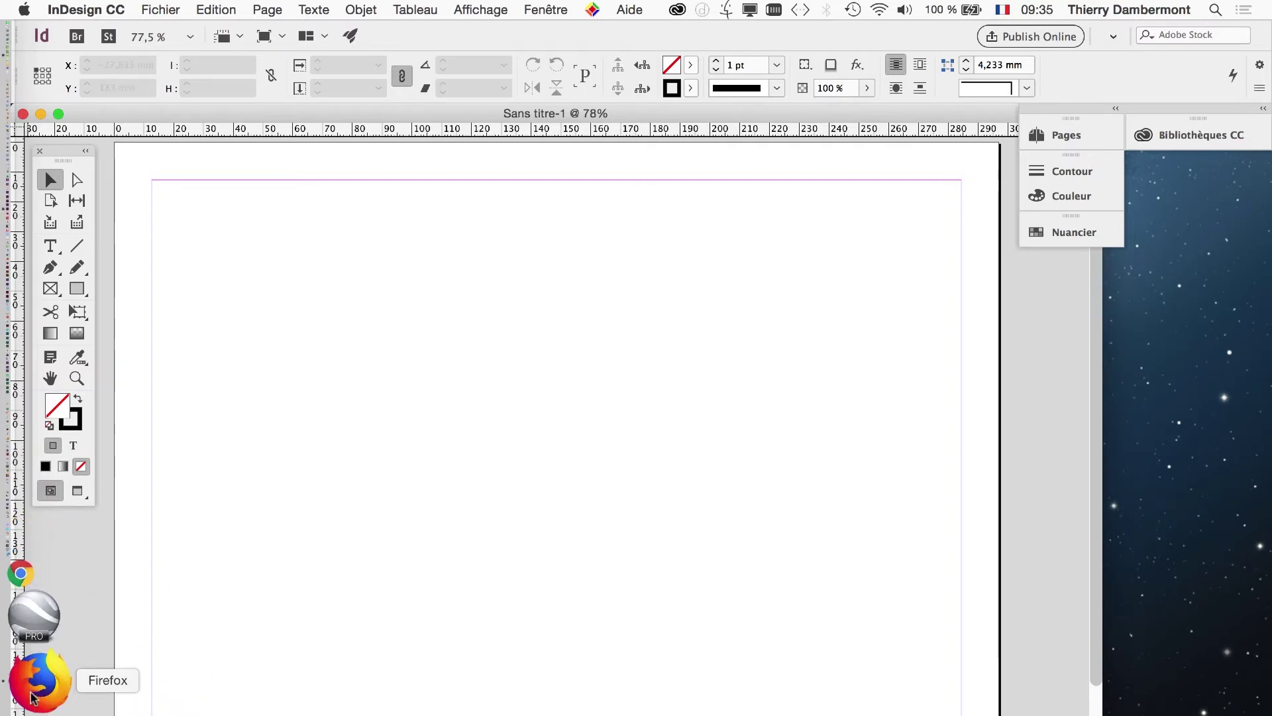
click(39, 692)
click(517, 35)
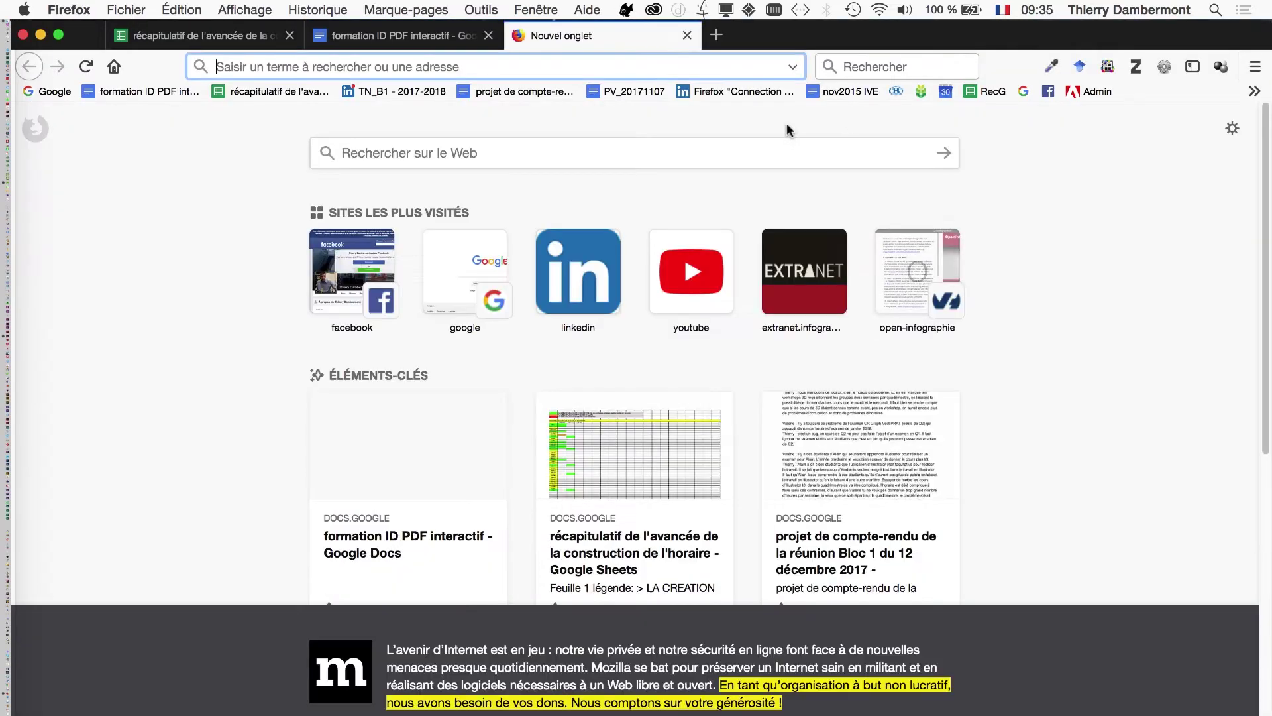
click(1025, 90)
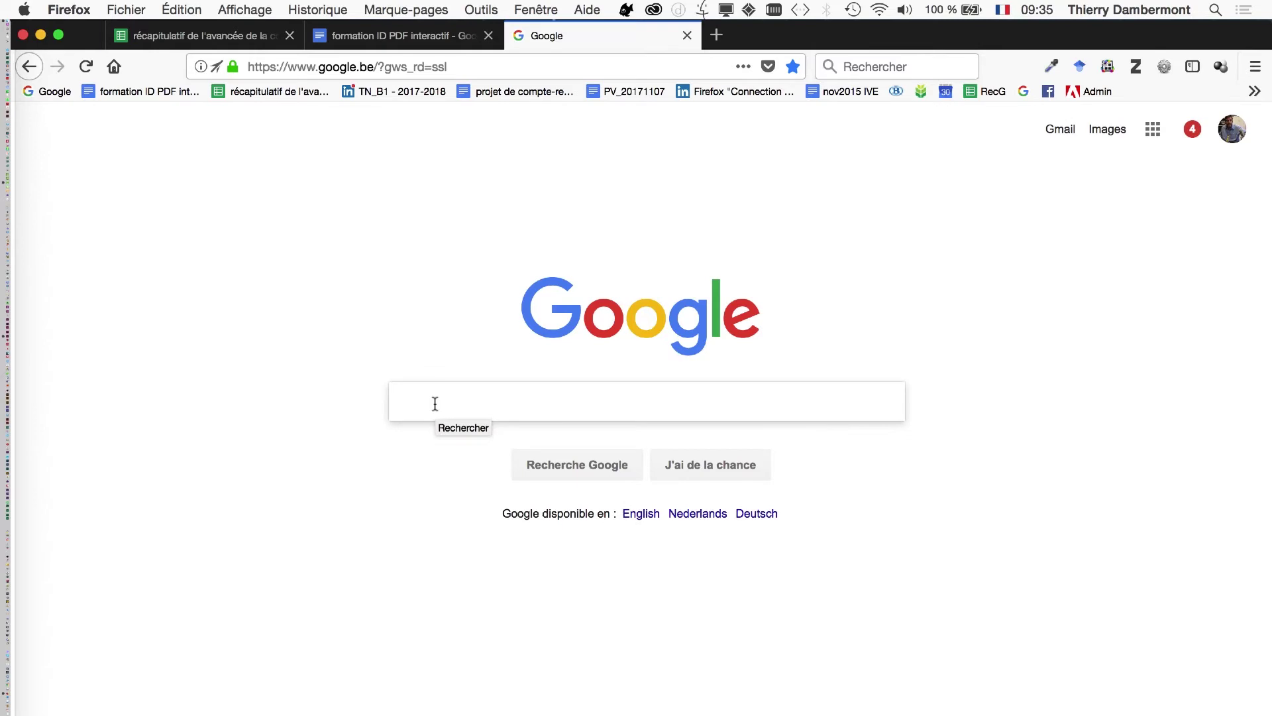
text(zoo map)
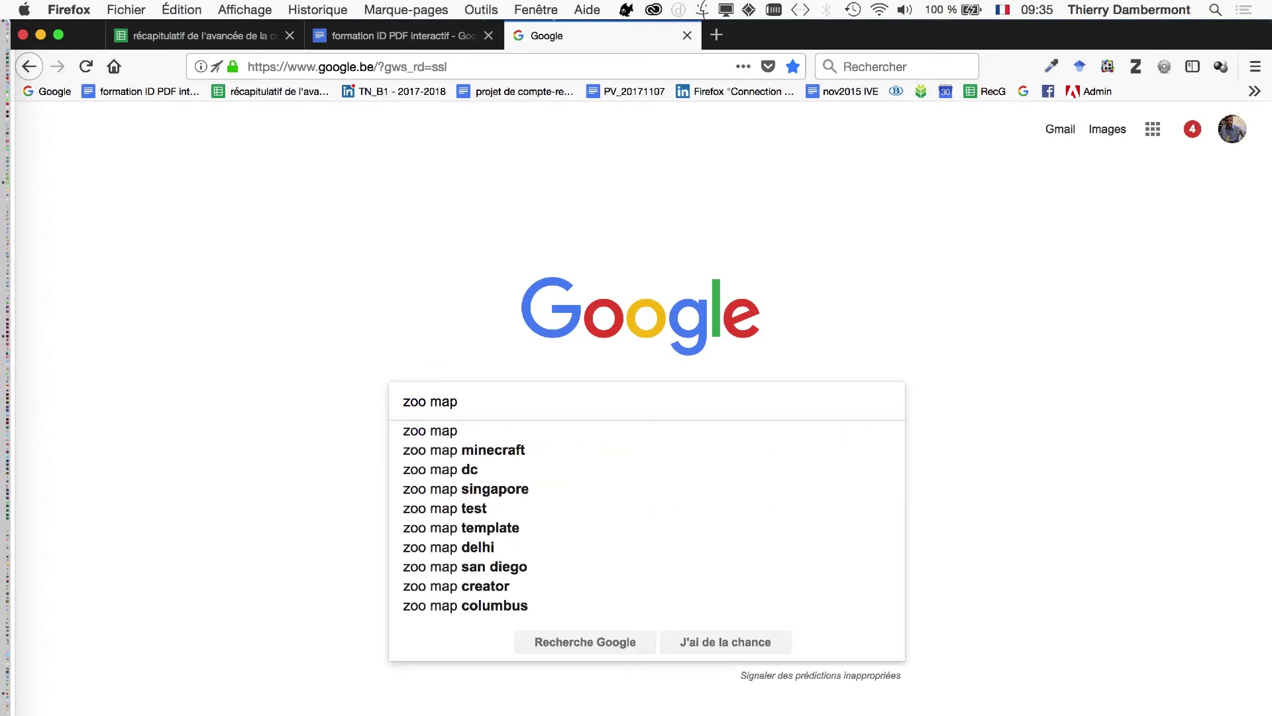
key(Return)
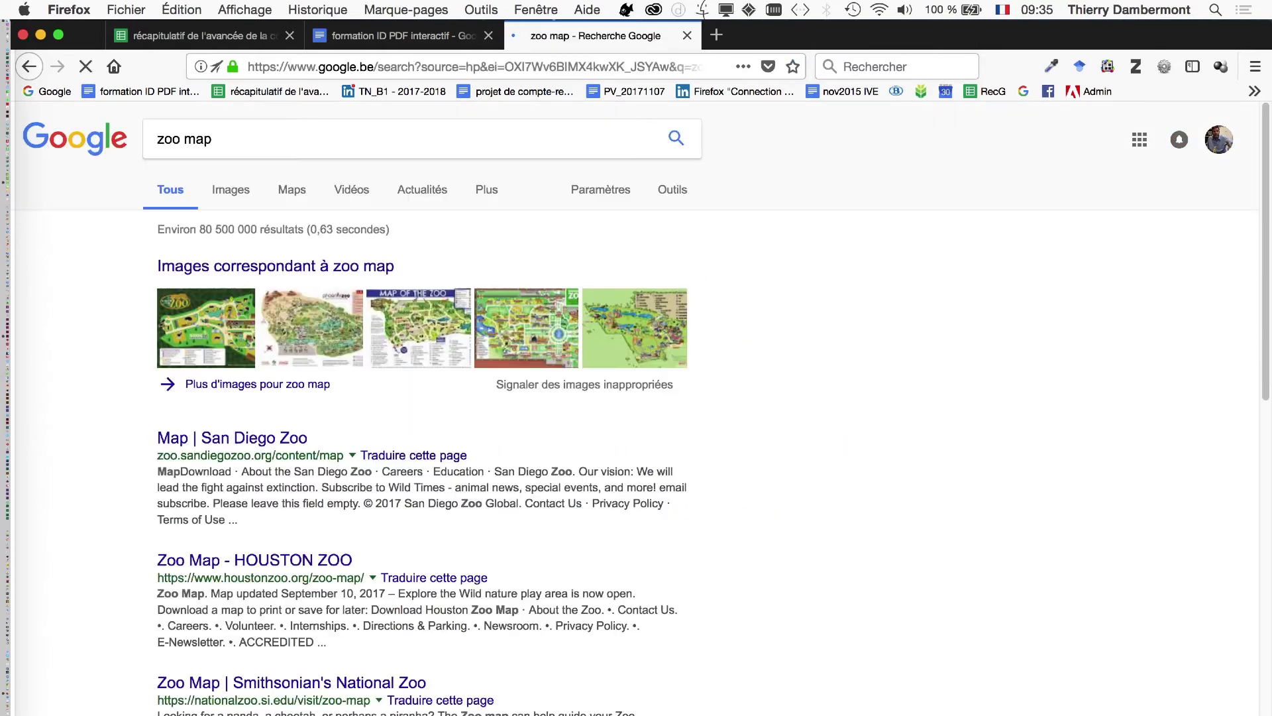
Step: Show the image results and filter their usage rights to "Réutilisation et modification autorisées"
click(232, 193)
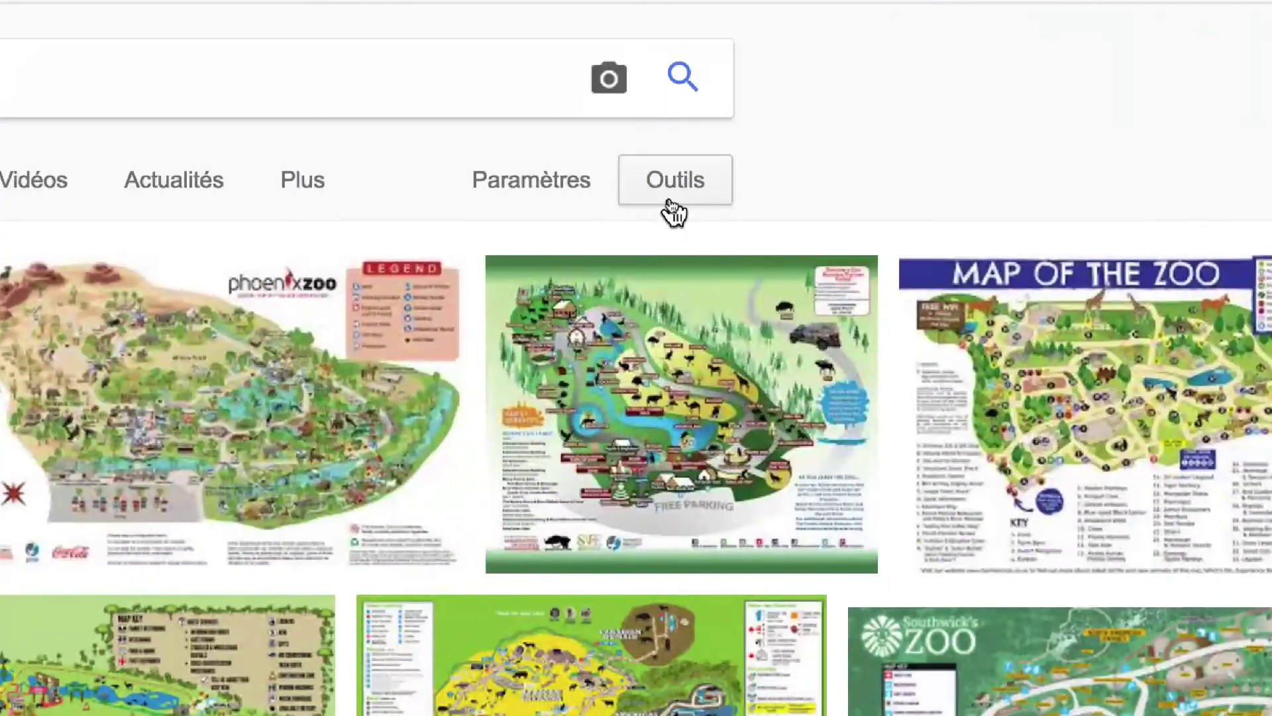
click(671, 205)
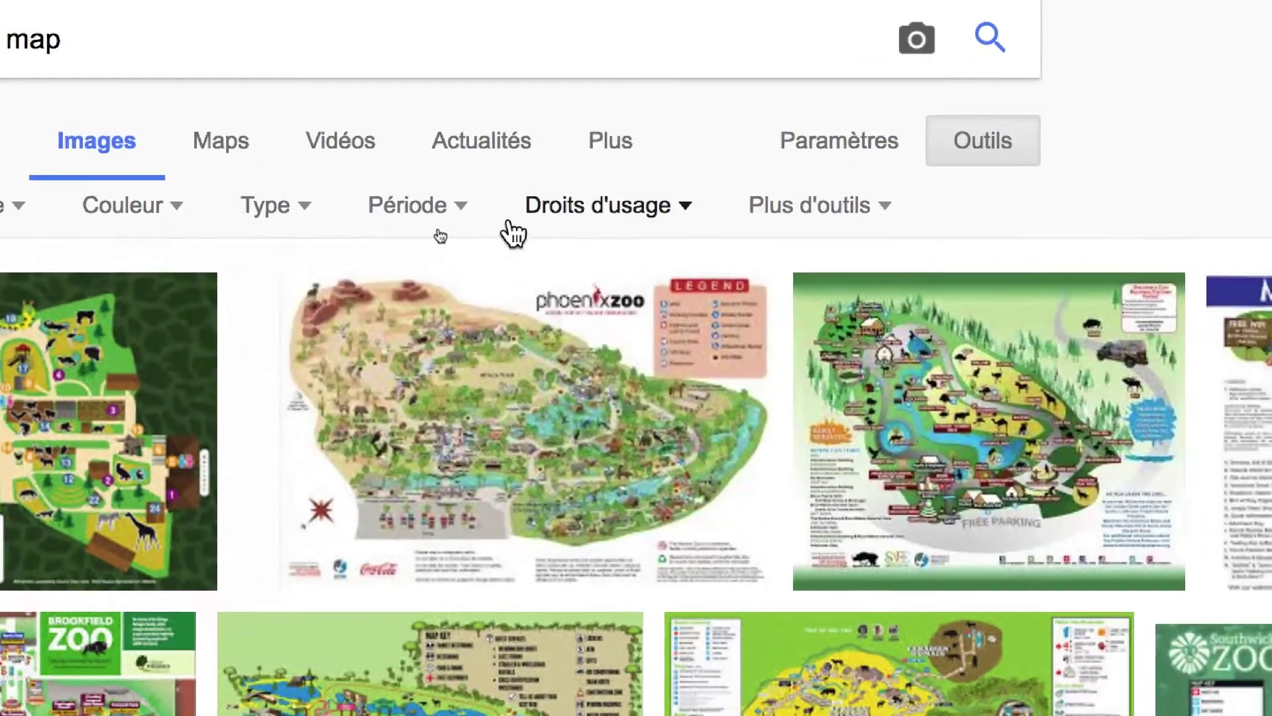
click(520, 225)
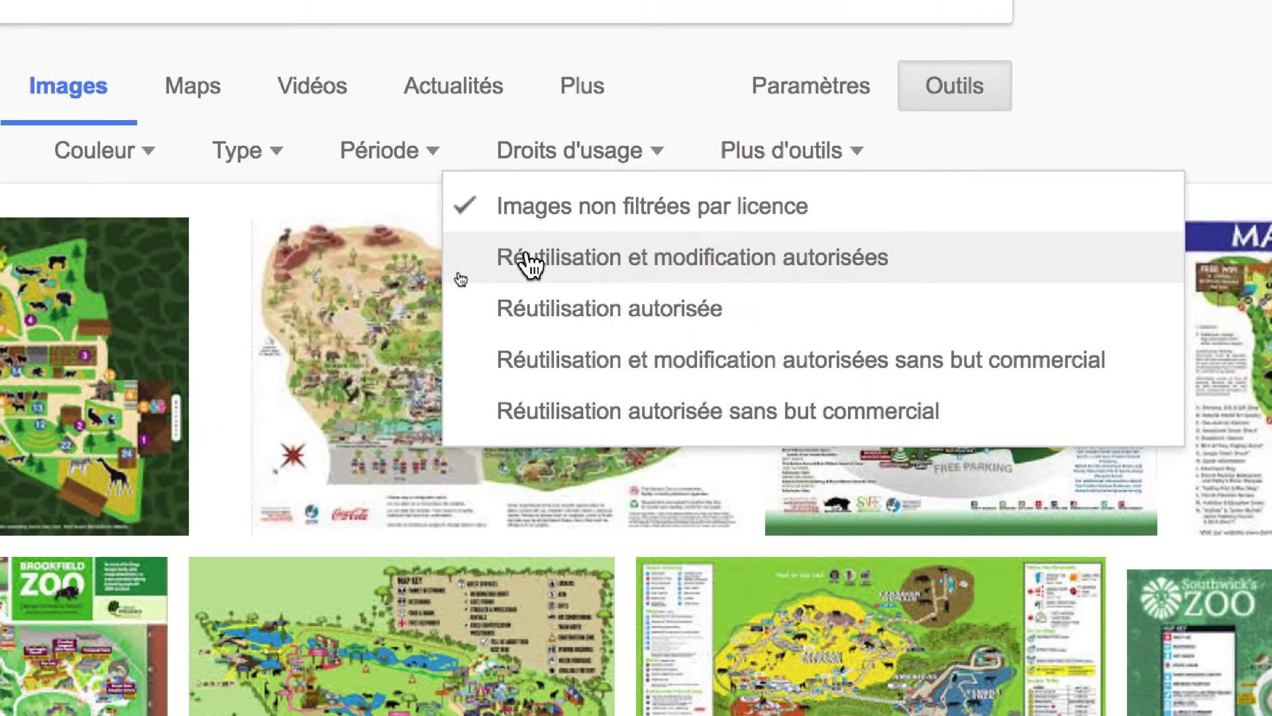
click(530, 265)
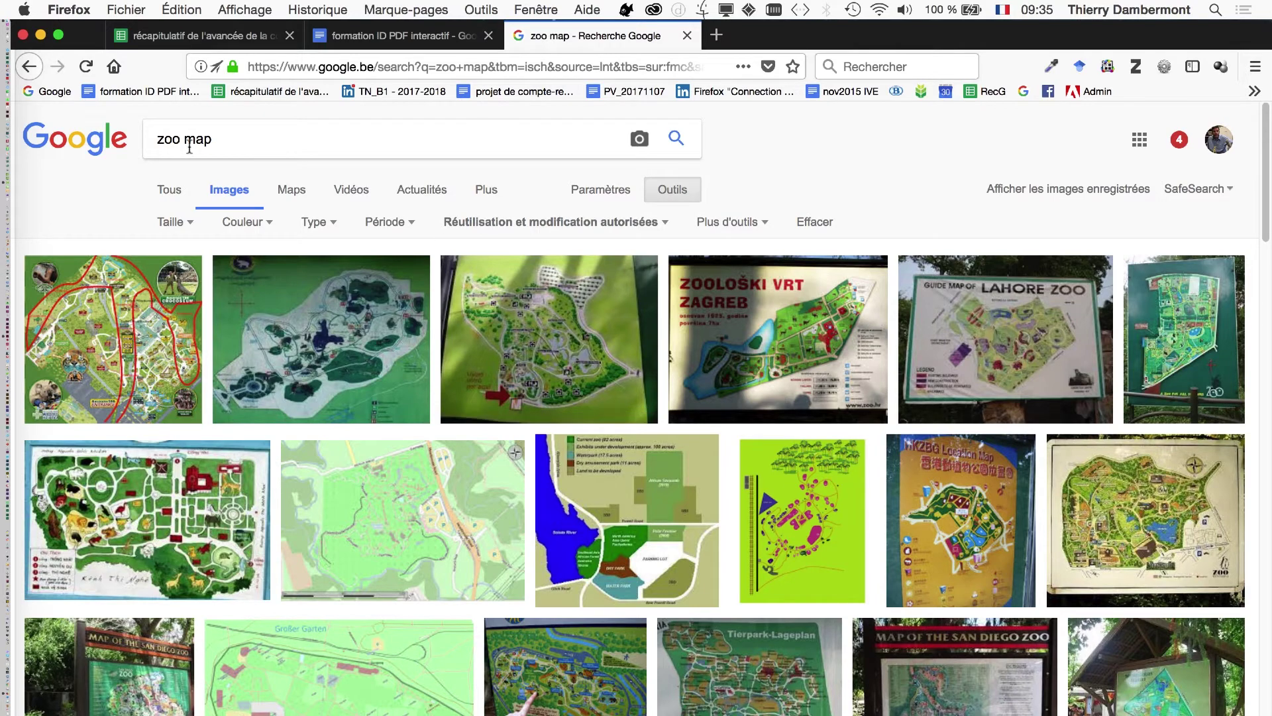
Step: Shorten the image search query to "map", run it and check the usage rights filter options
double_click(168, 126)
key(BackSpace)
key(Delete)
click(677, 140)
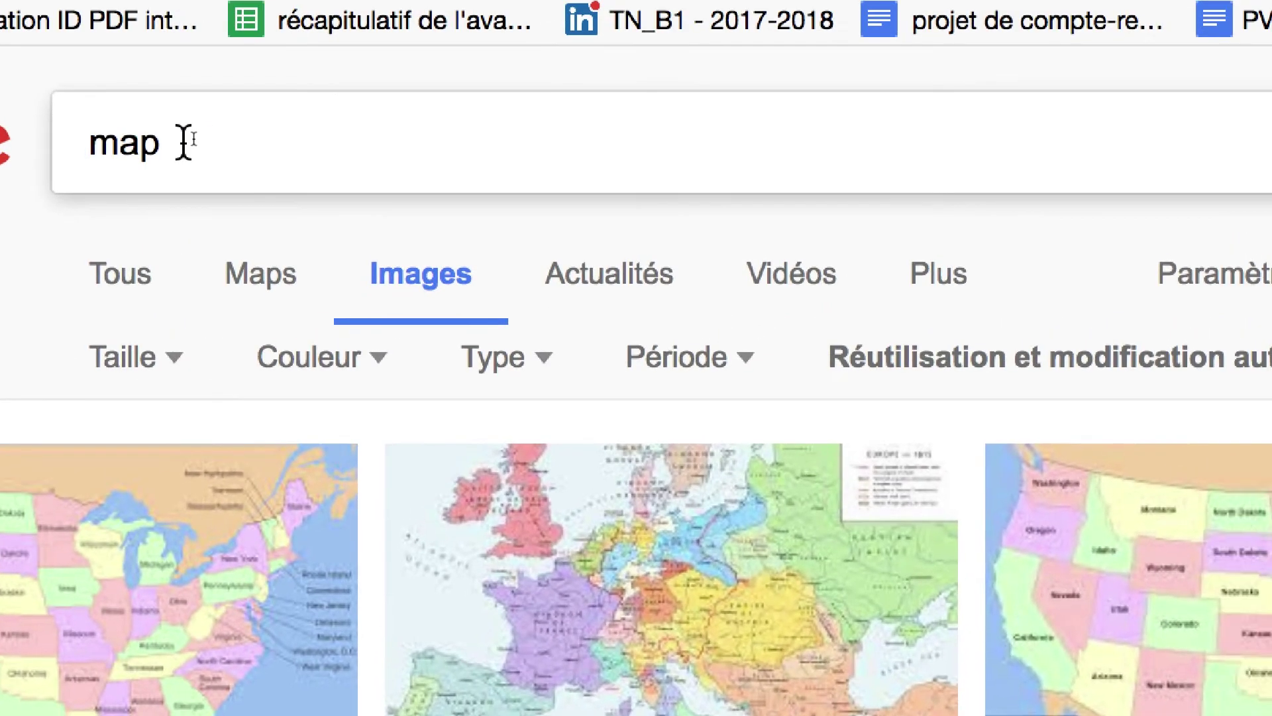
drag(185, 142, 67, 135)
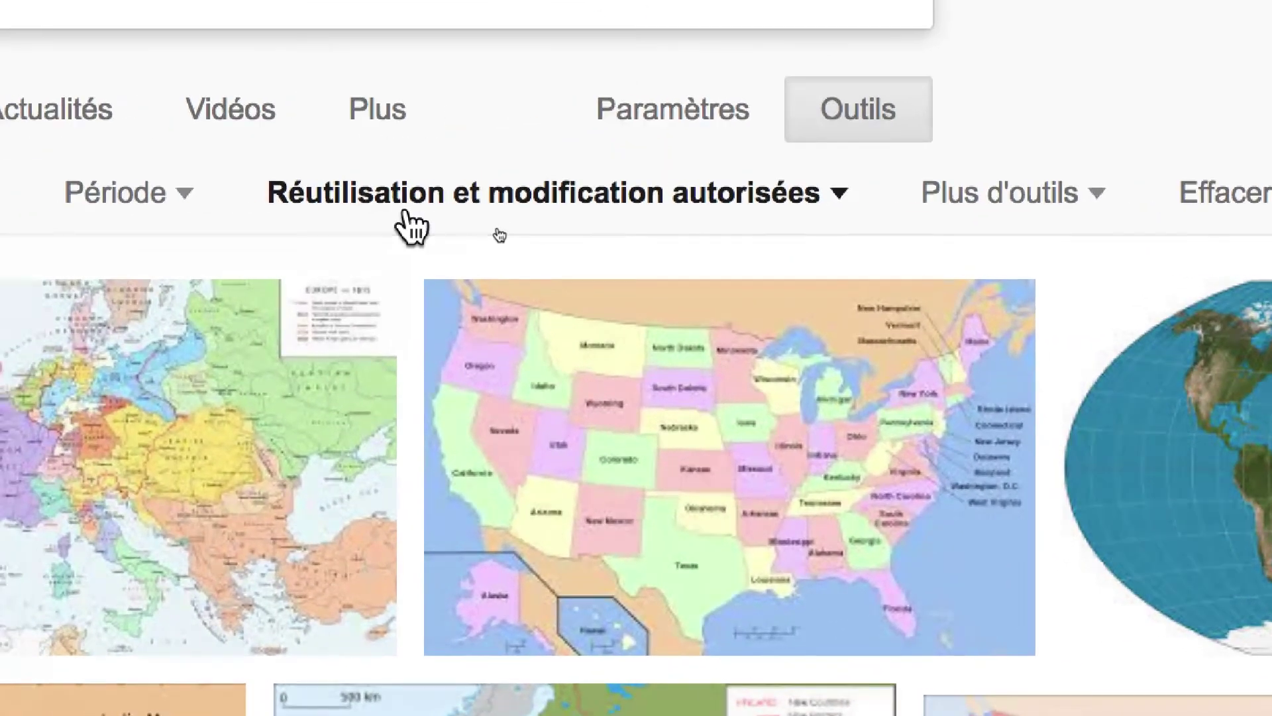
click(406, 213)
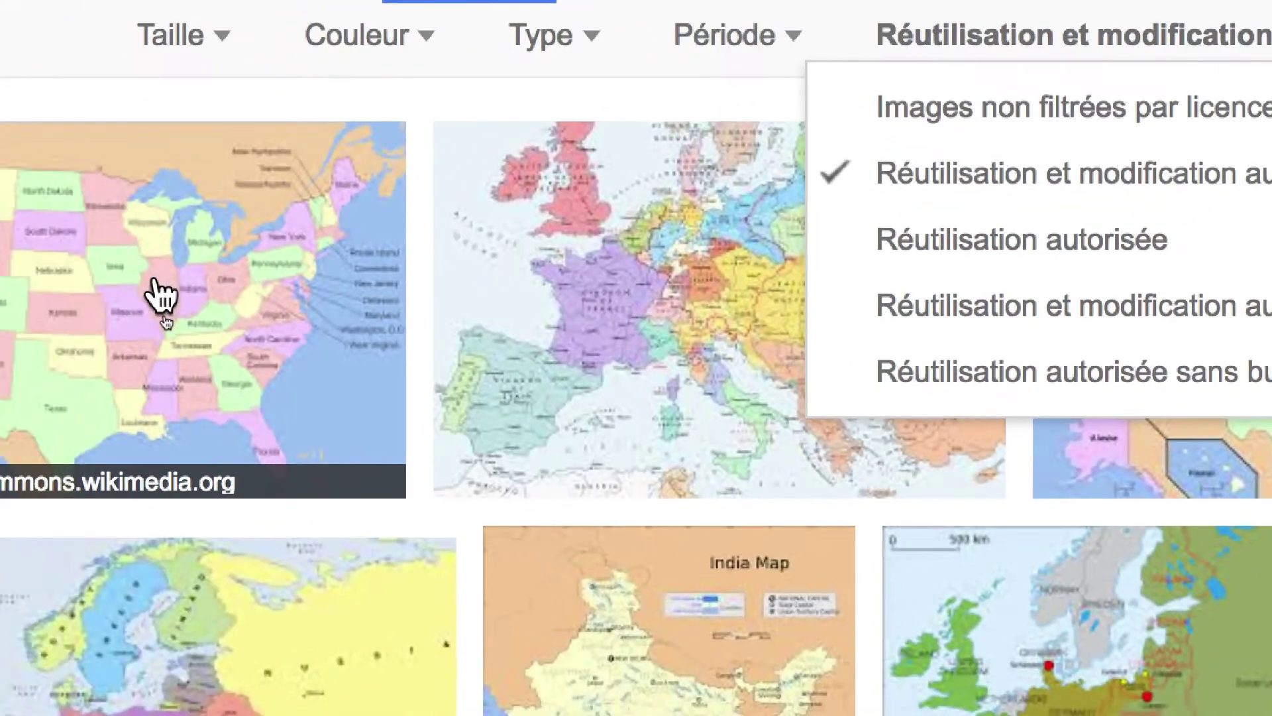
Step: Preview the first USA map with state names from Wikimedia Commons and open the image at full size
click(126, 295)
scroll(126, 294, down, 5)
scroll(125, 284, up, 3)
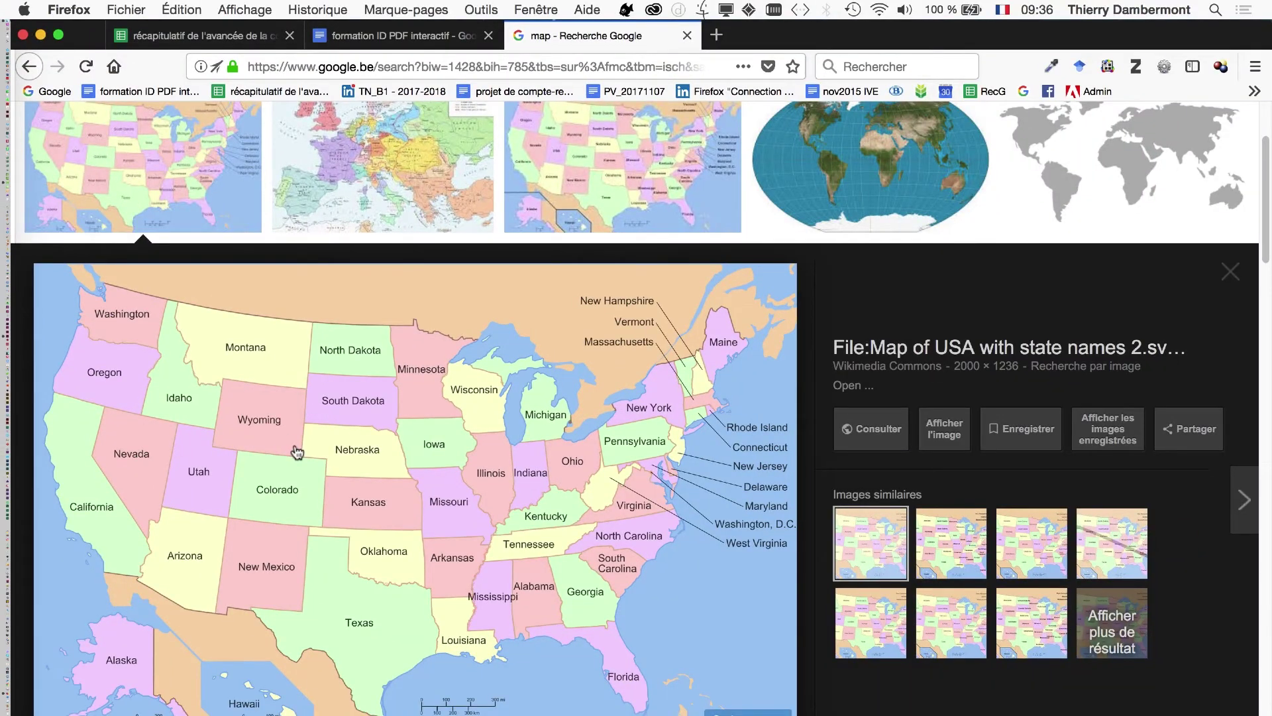
scroll(297, 451, up, 3)
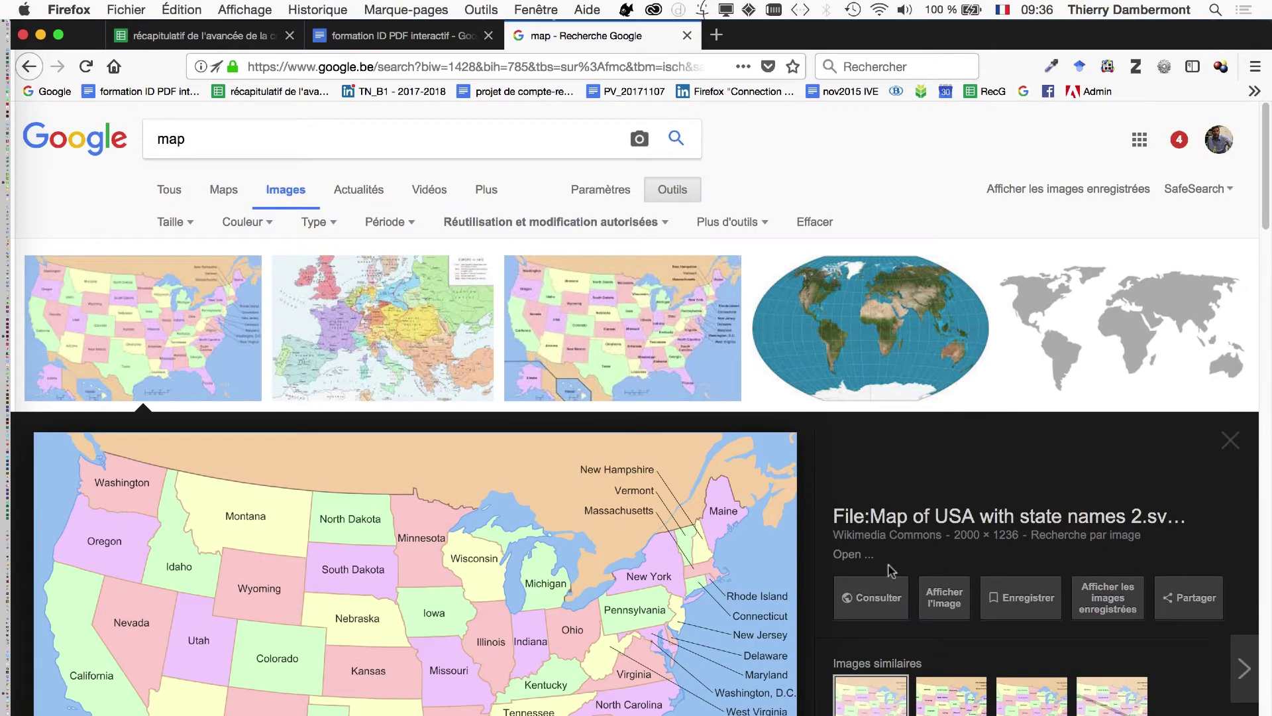
scroll(703, 580, down, 3)
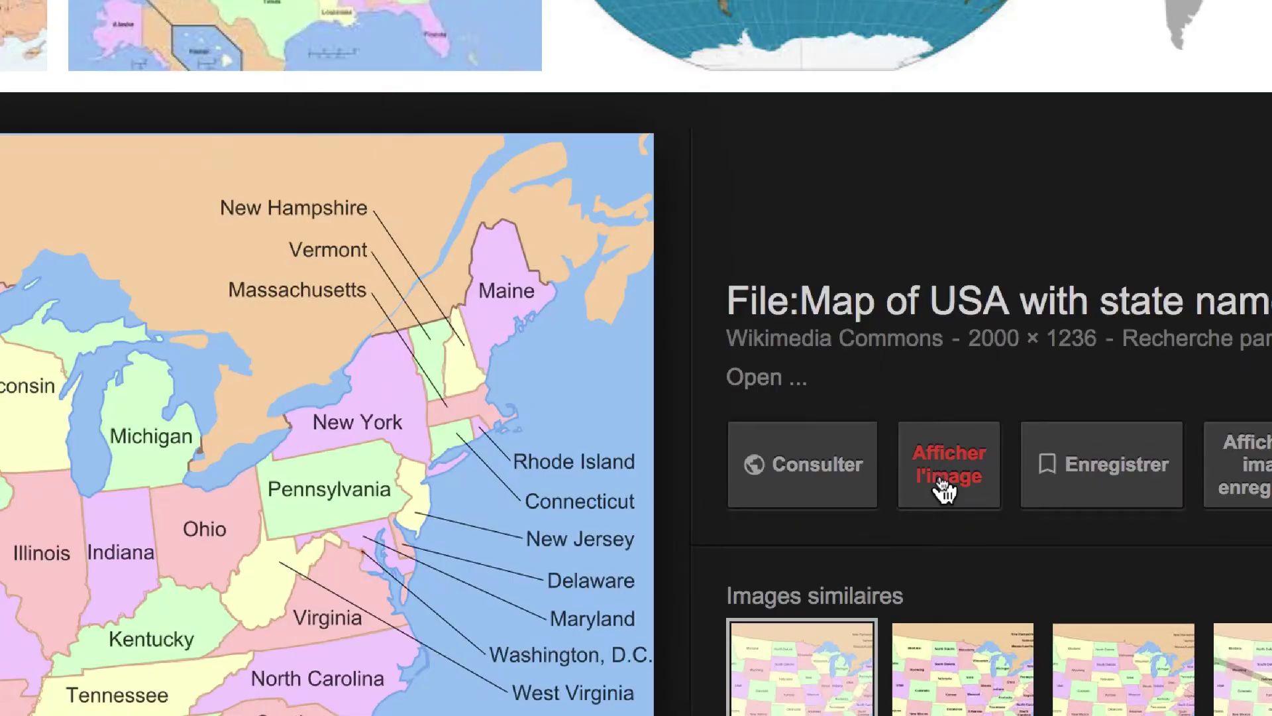
click(945, 491)
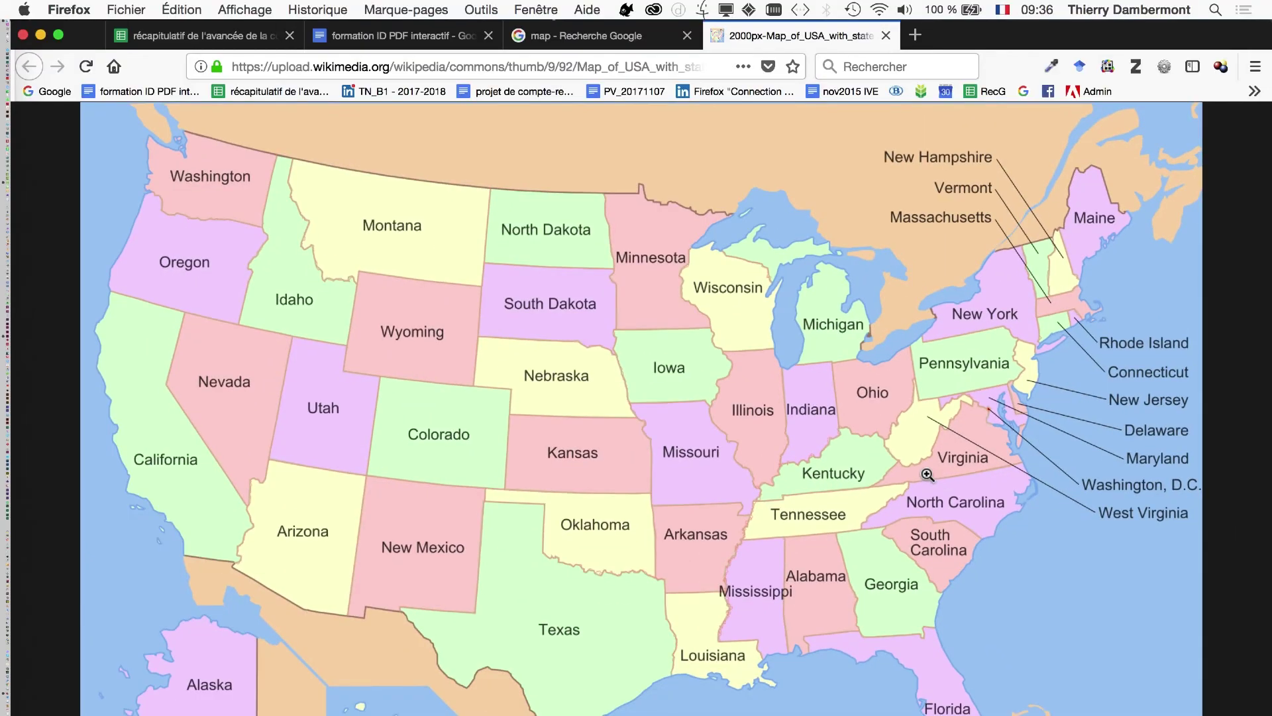
Step: Save the USA map image in the "PDF interactif jour 1" folder under its proposed file name
right_click(479, 350)
click(526, 400)
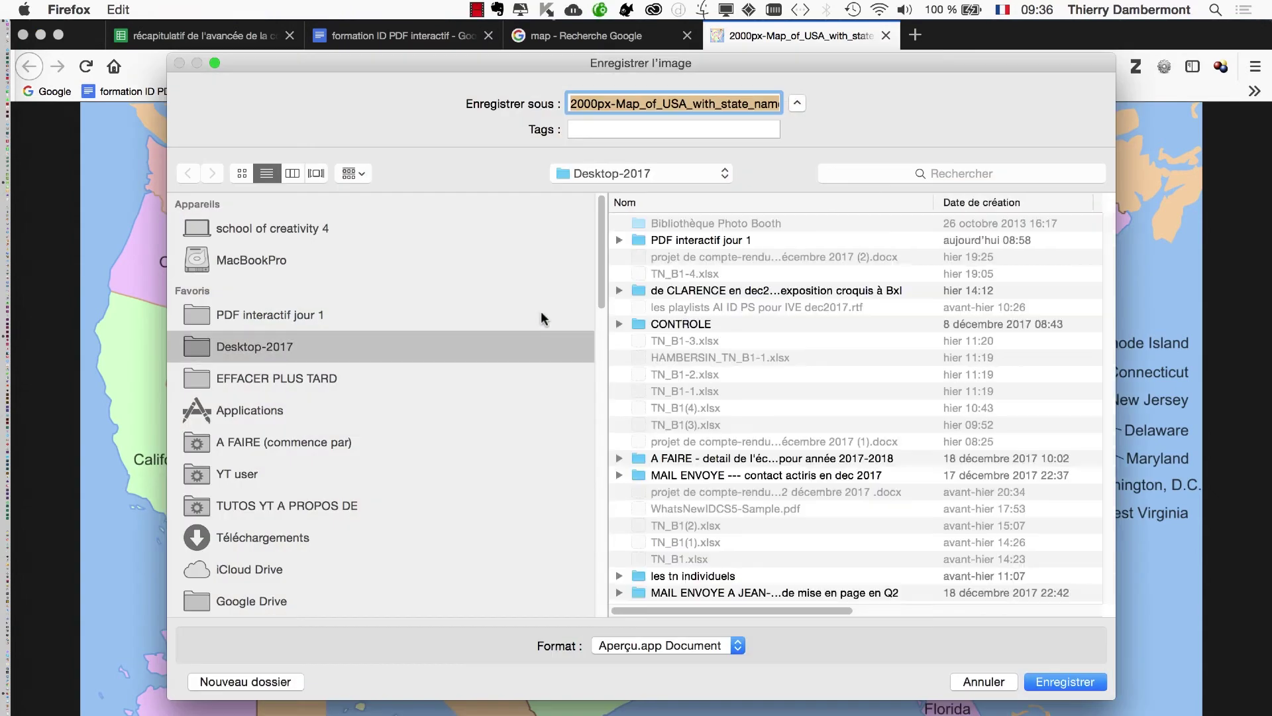
click(317, 311)
click(1075, 681)
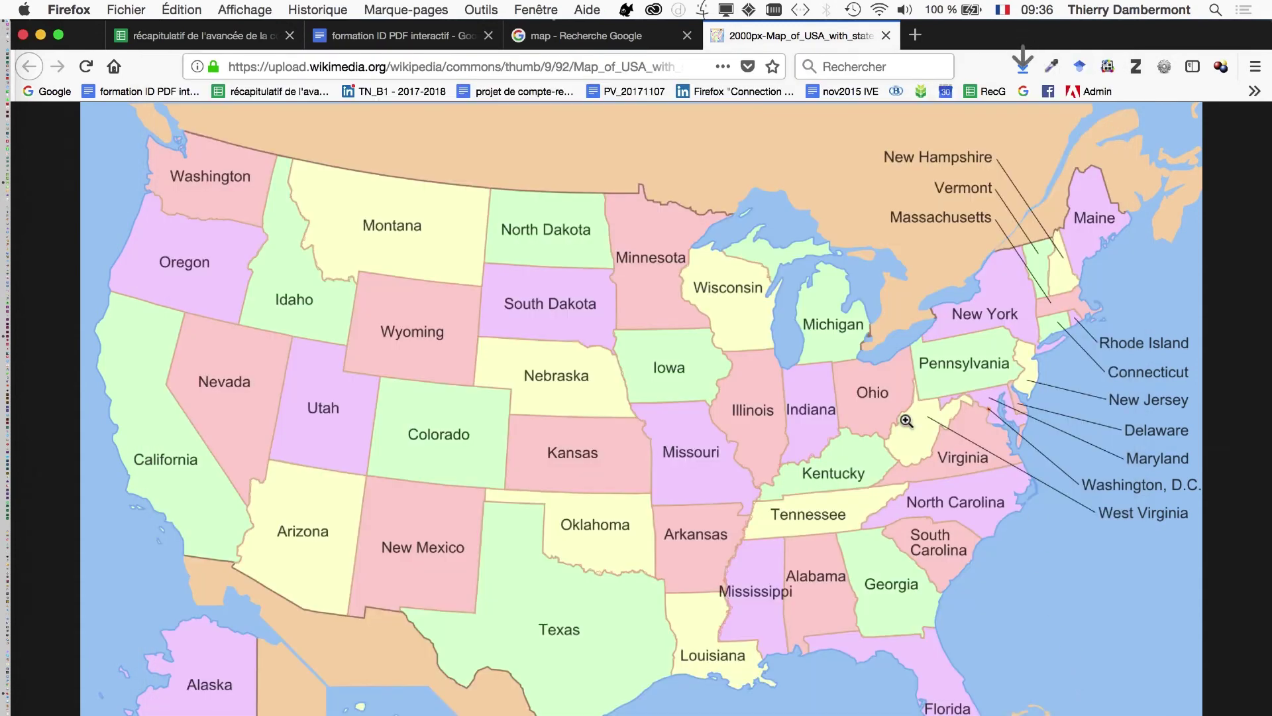
Step: Minimize the browser window, switch to Finder and show the "PDF interactif jour 1" folder in a new window
click(40, 35)
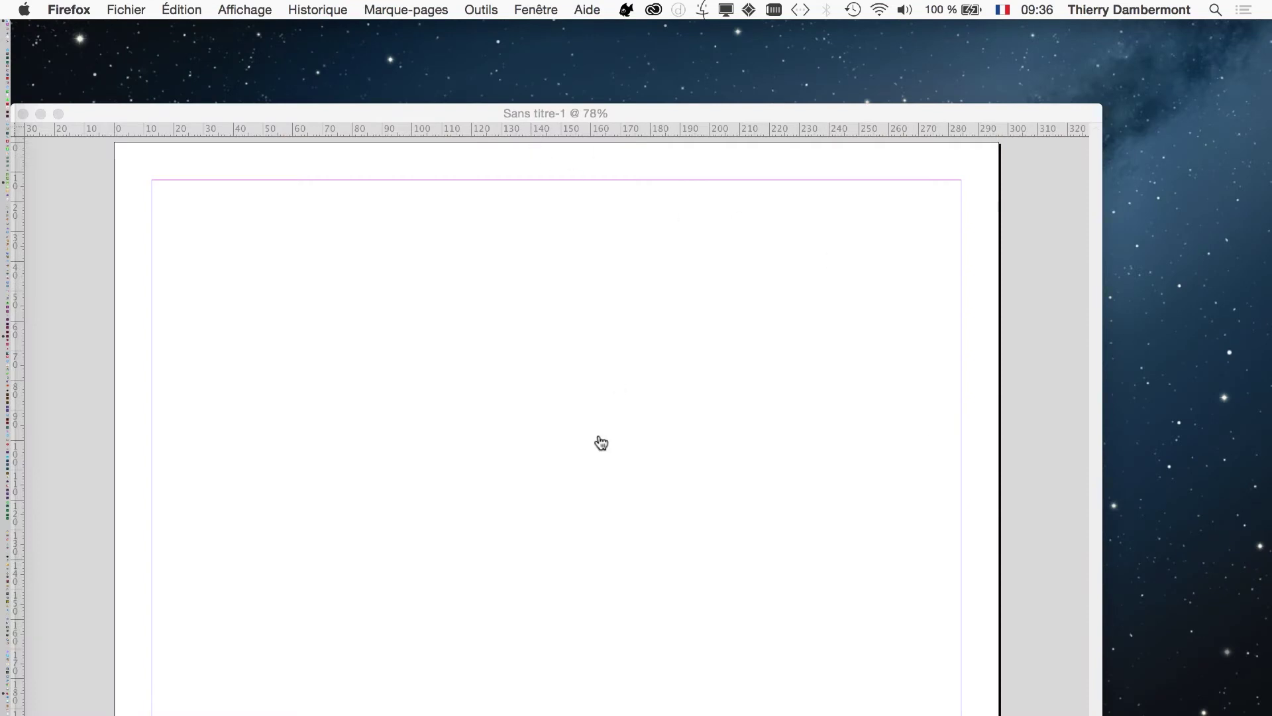
key(super+Tab)
key(super+Tab)
key(super+Tab)
key(super+Tab)
click(123, 9)
click(135, 31)
click(397, 318)
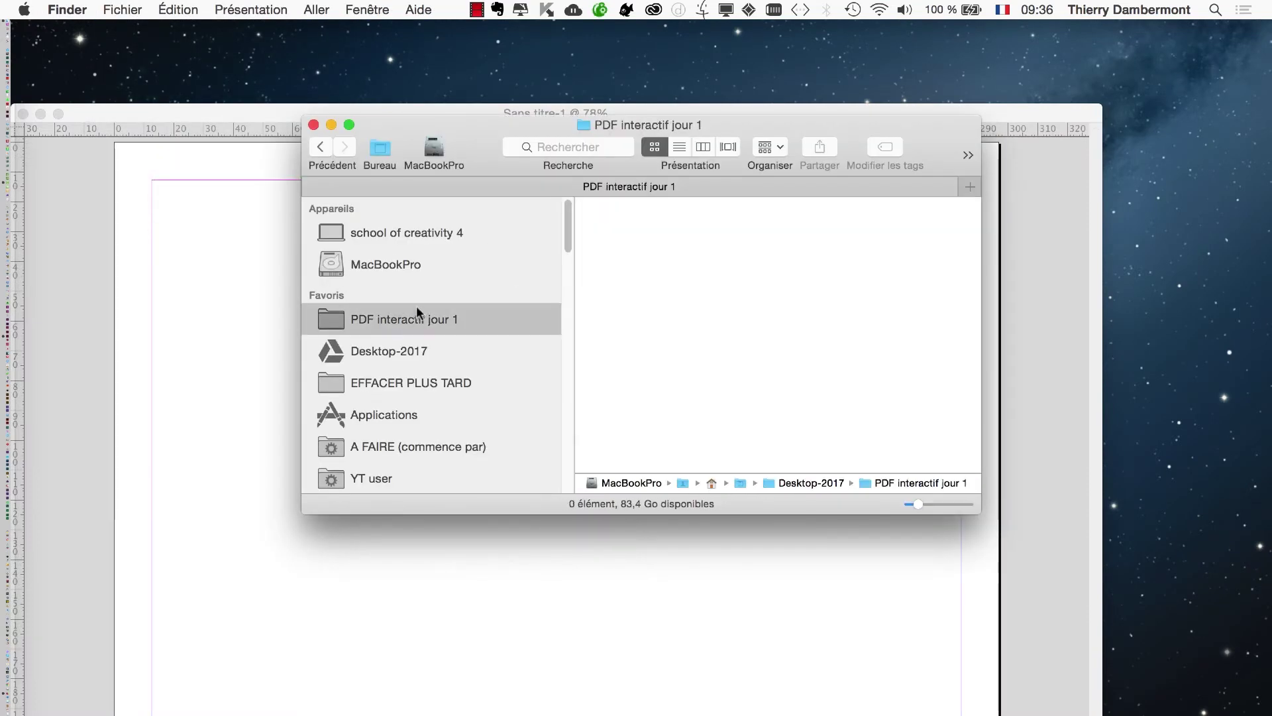
Step: Move and enlarge the folder window, display its contents as a list and widen the file name column
drag(444, 125, 210, 111)
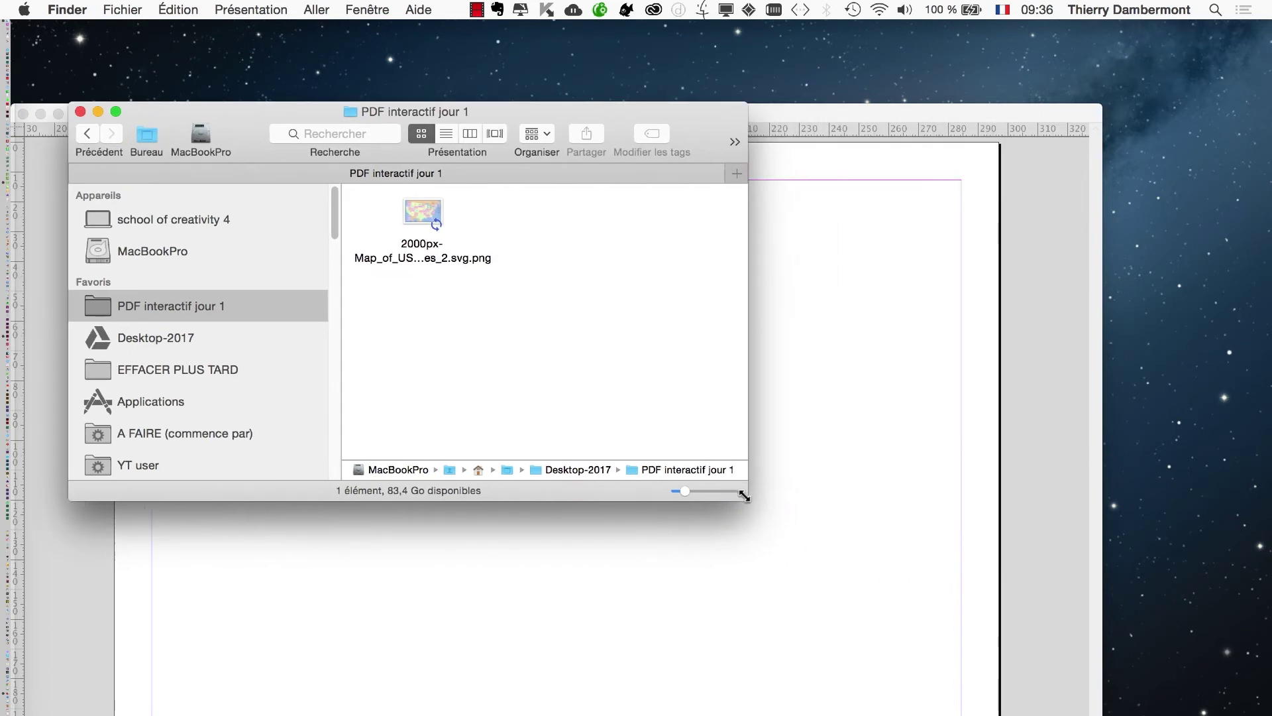
drag(744, 493, 1082, 557)
click(653, 133)
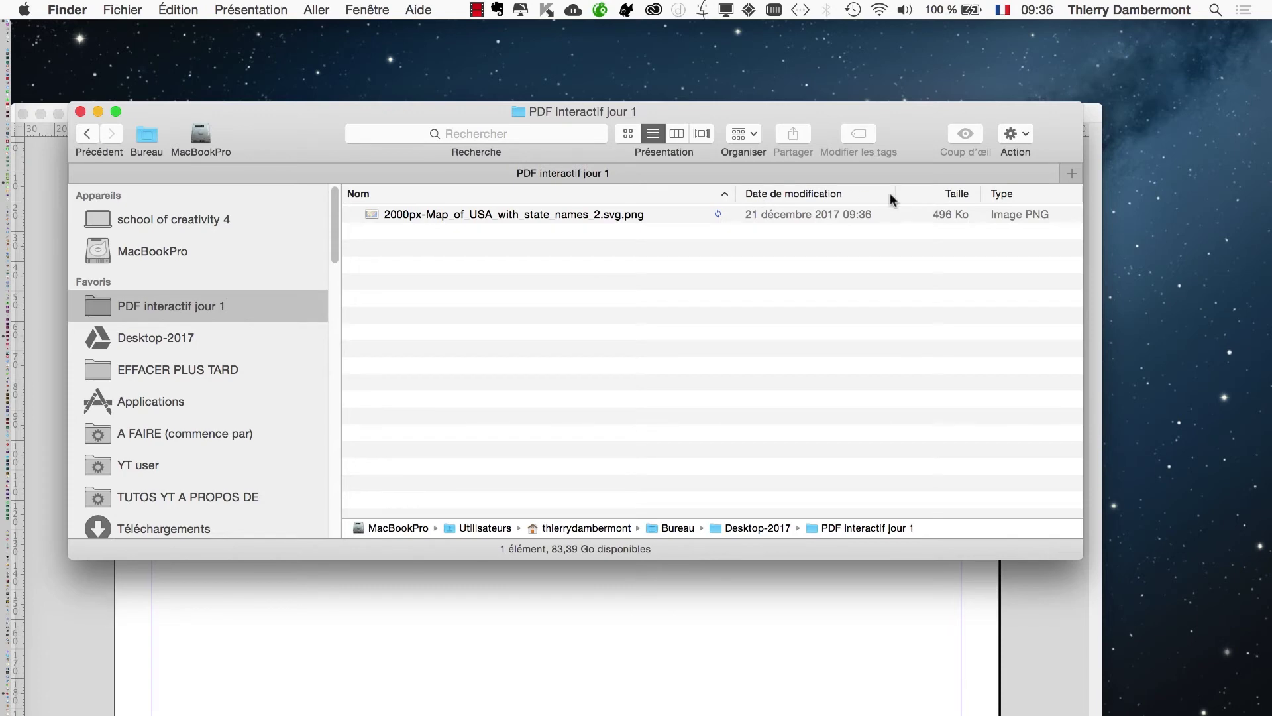
drag(735, 193, 843, 192)
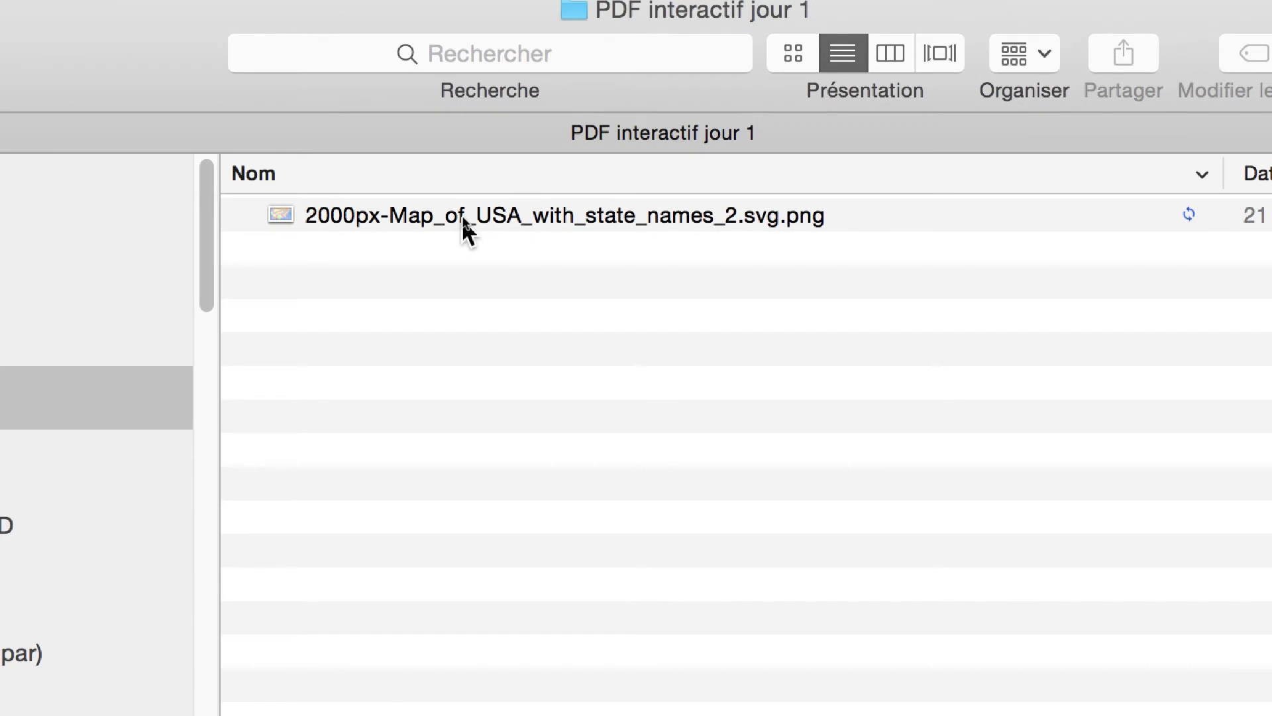
Step: Remove the "2000px-" prefix from the map image's file name, renaming it Map_of_USA_with_state_names_2.svg.png
click(461, 206)
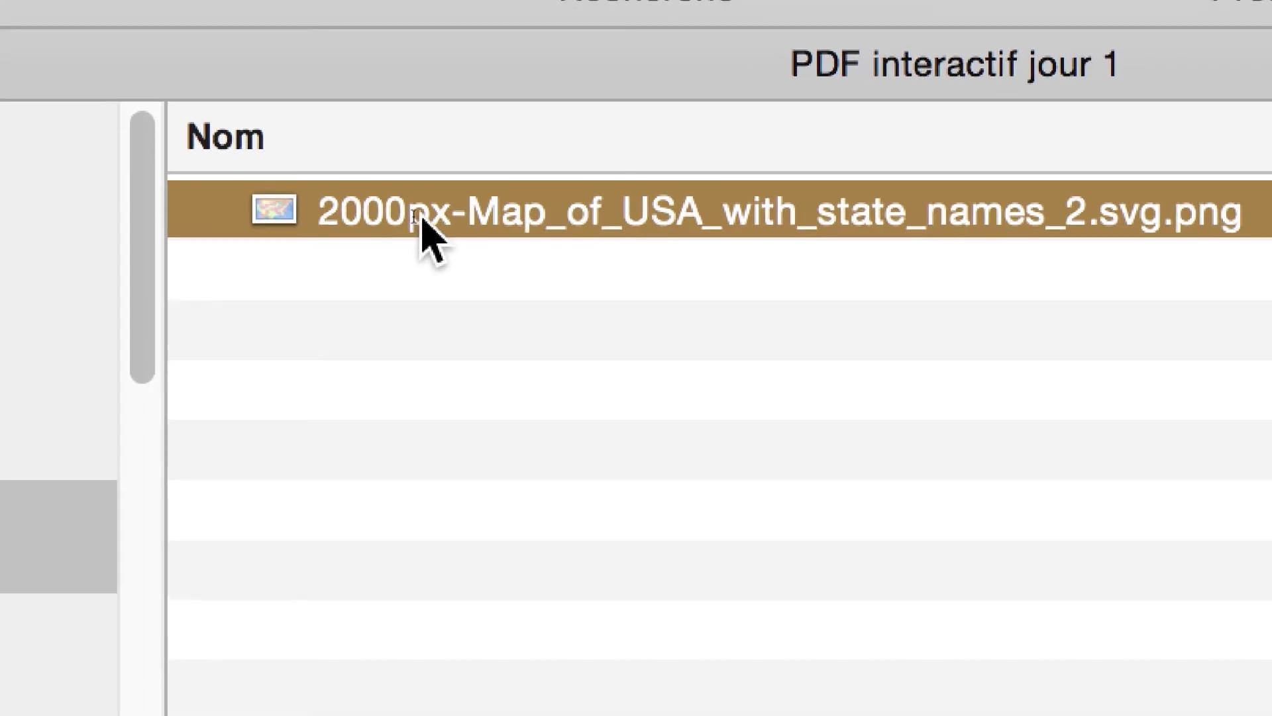
click(251, 212)
click(420, 215)
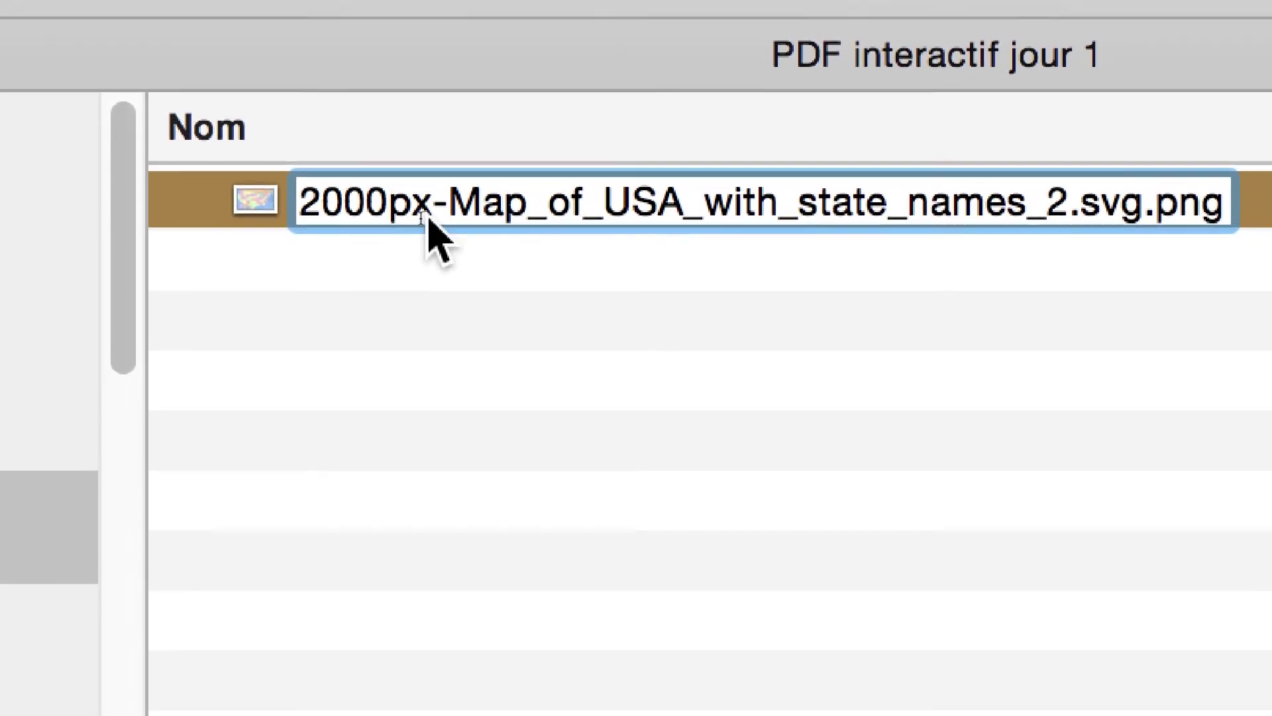
drag(432, 215, 388, 182)
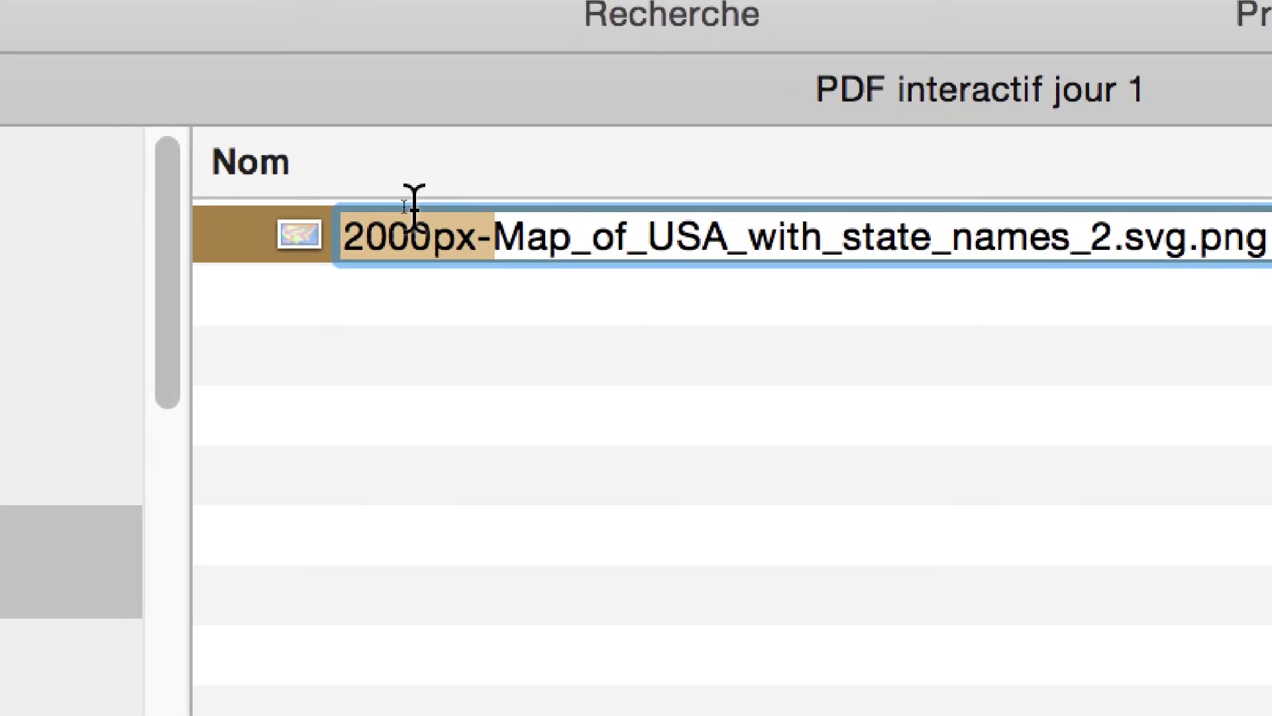
key(BackSpace)
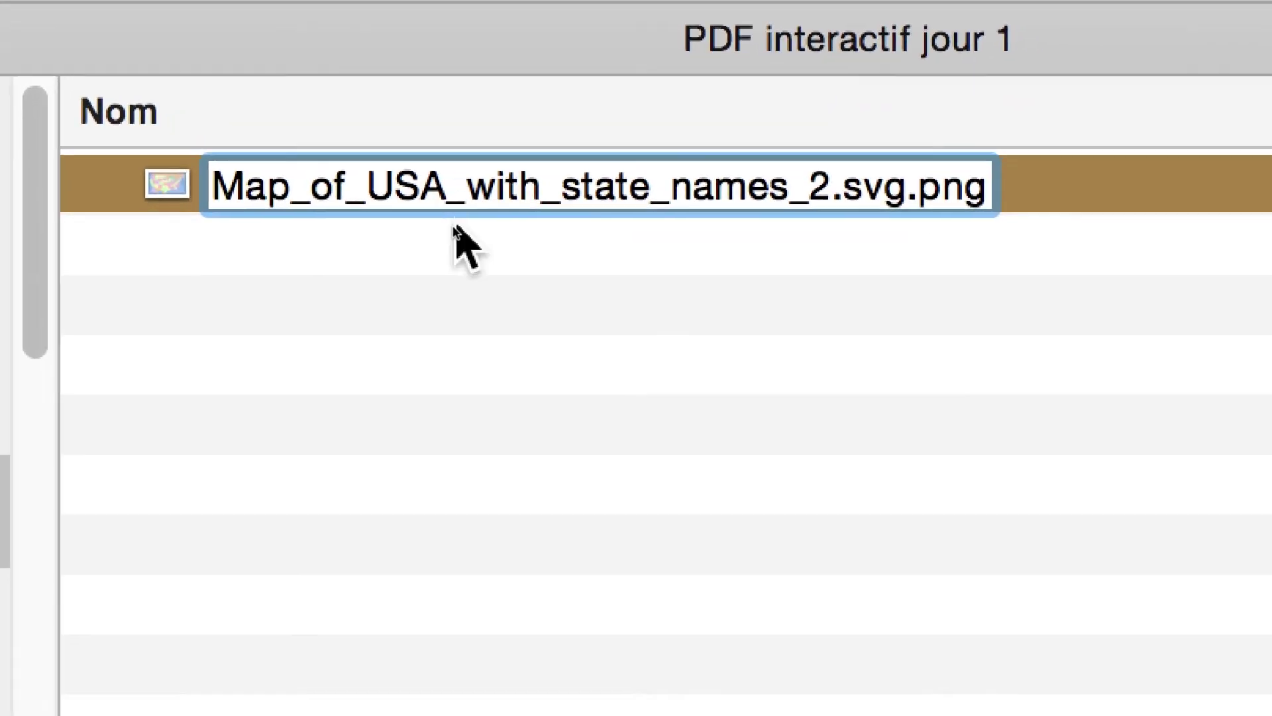
key(Return)
Step: Shorten the map image's file name to Map_of_USA_2.svg.png by deleting "_with_state_names"
click(456, 199)
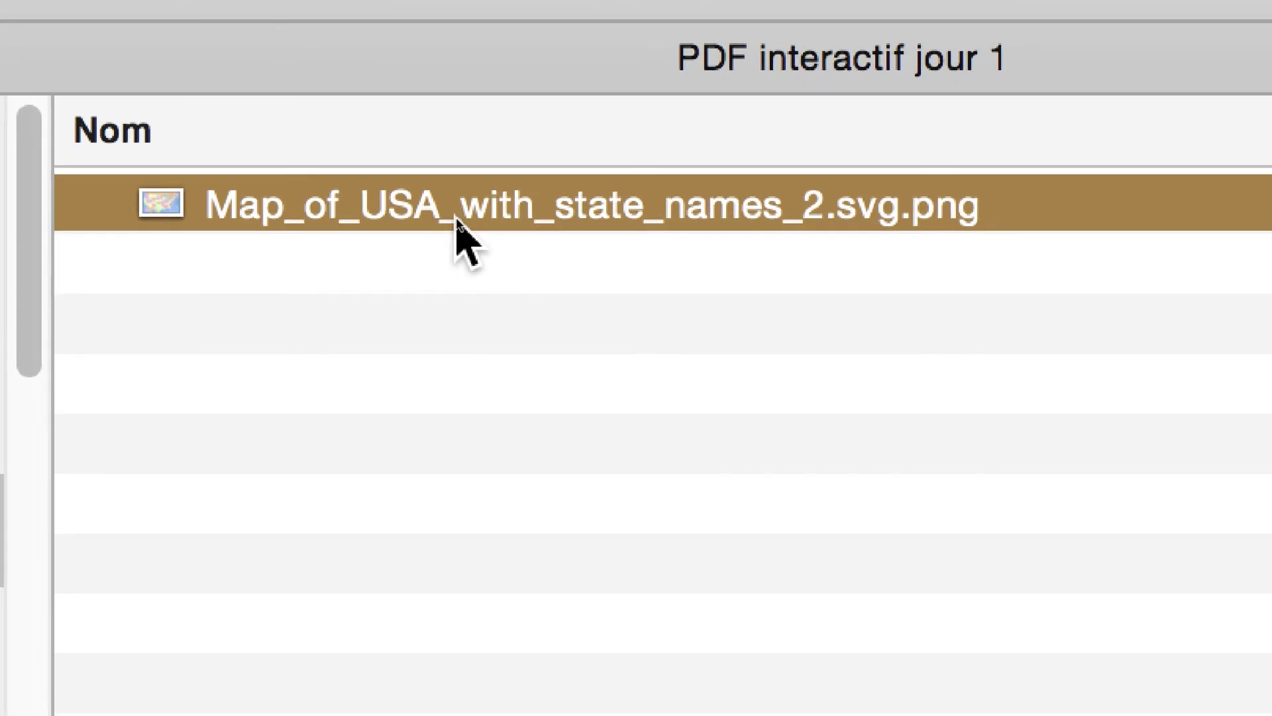
click(458, 215)
drag(438, 215, 701, 215)
drag(515, 215, 593, 215)
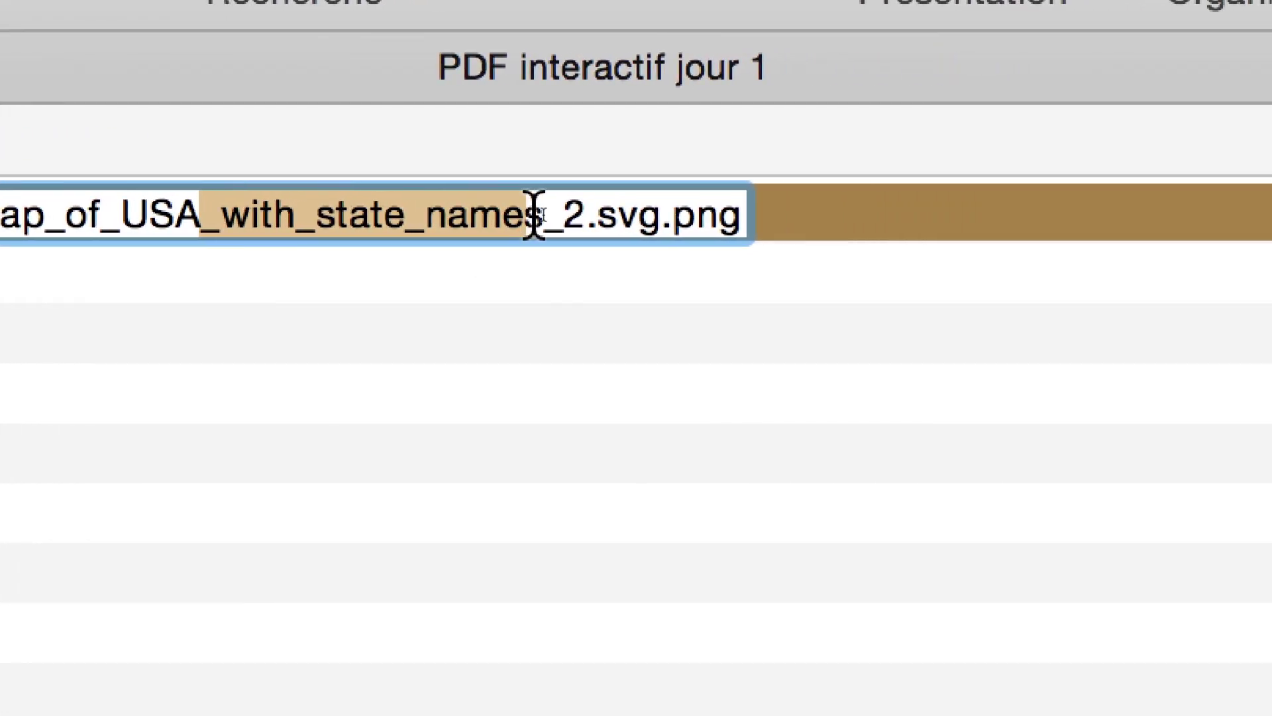
key(BackSpace)
key(Return)
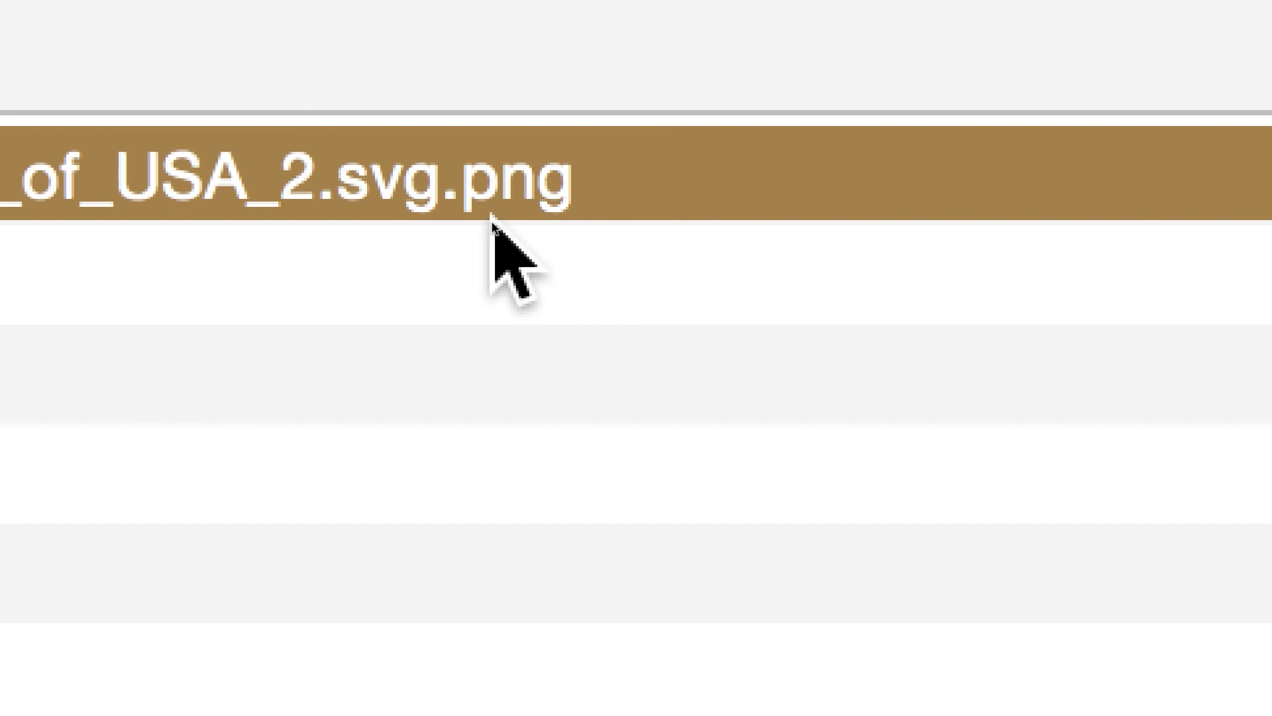
Step: Remove the extra ".svg" from the map image's file name so that it reads Map_of_USA_2.png
click(491, 211)
key(Right)
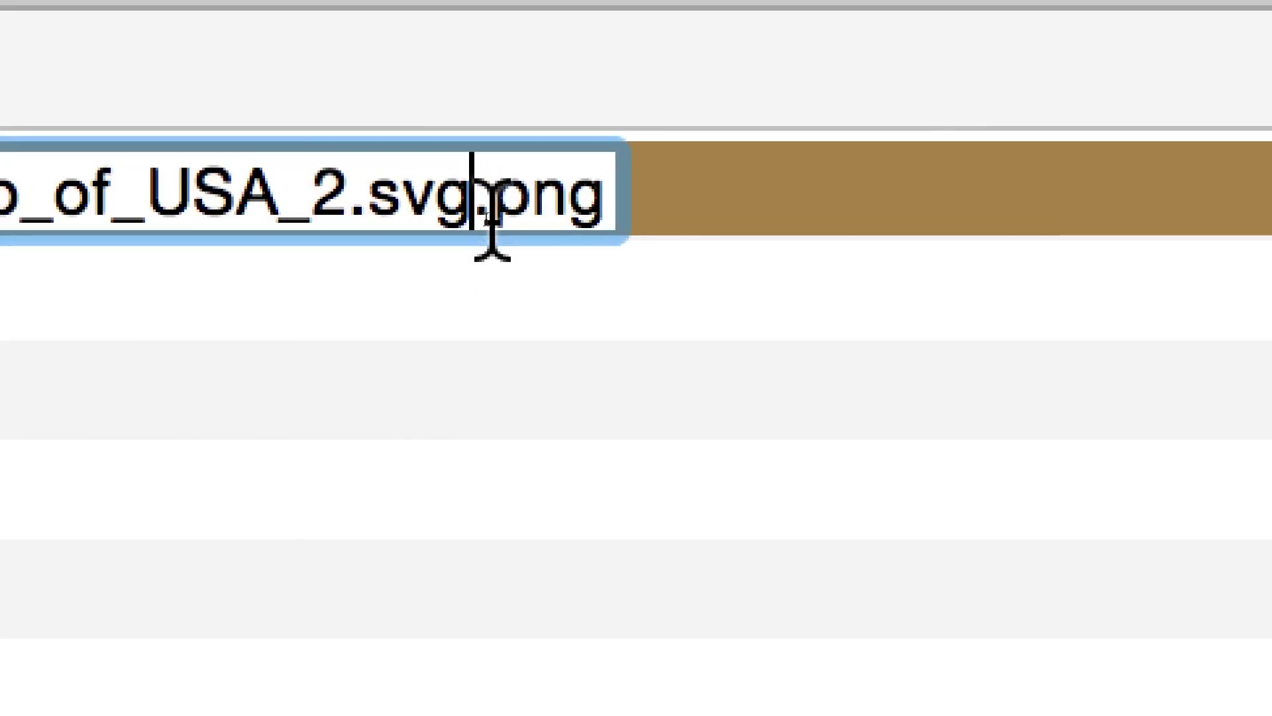
drag(492, 219, 341, 244)
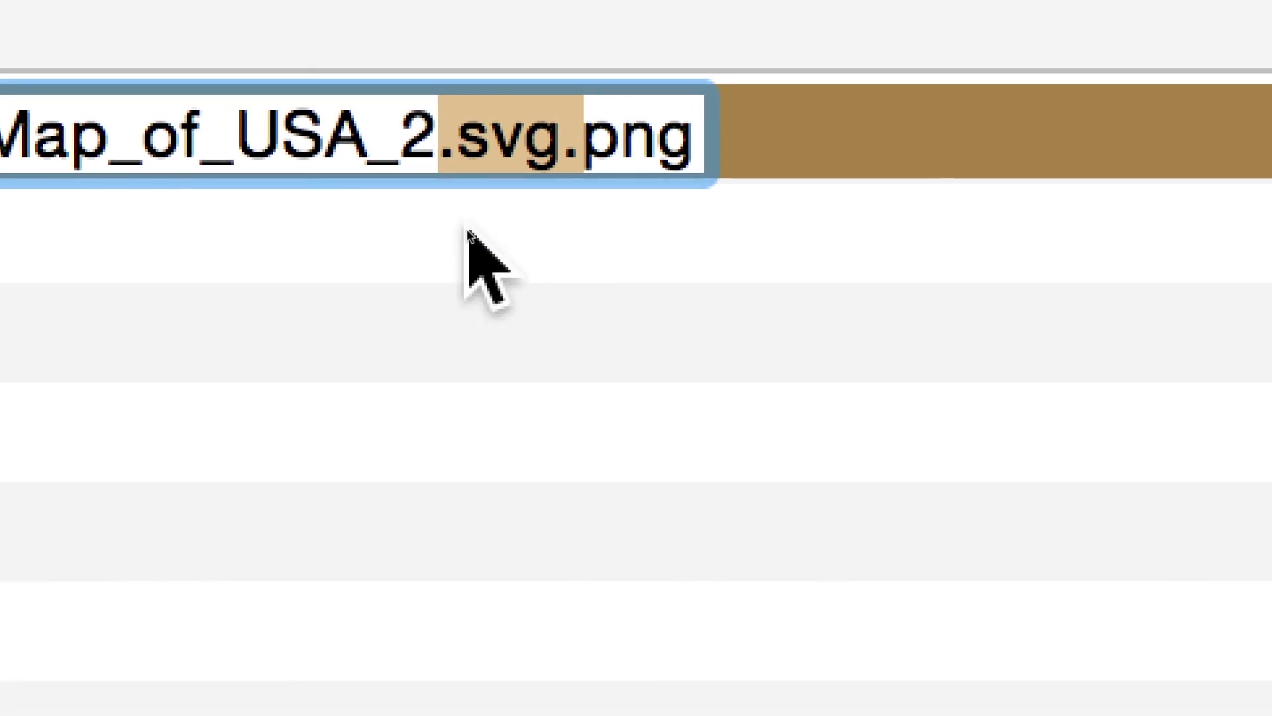
key(BackSpace)
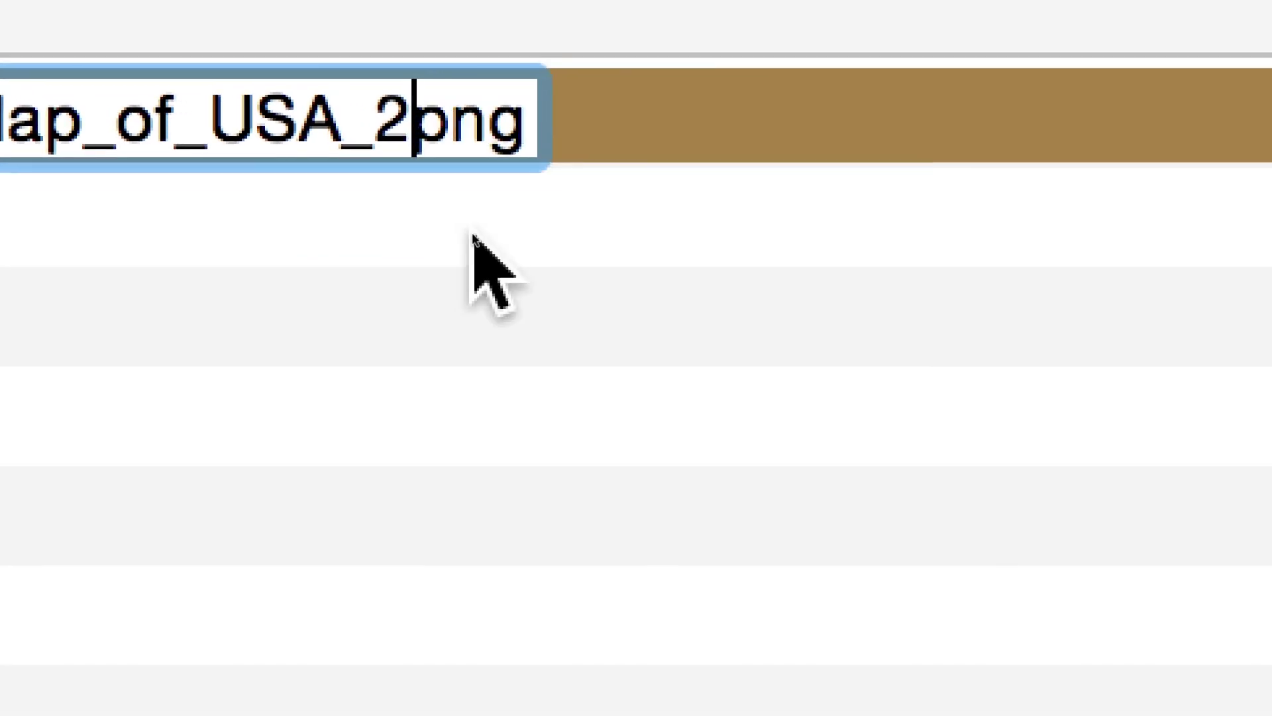
text(.)
key(Return)
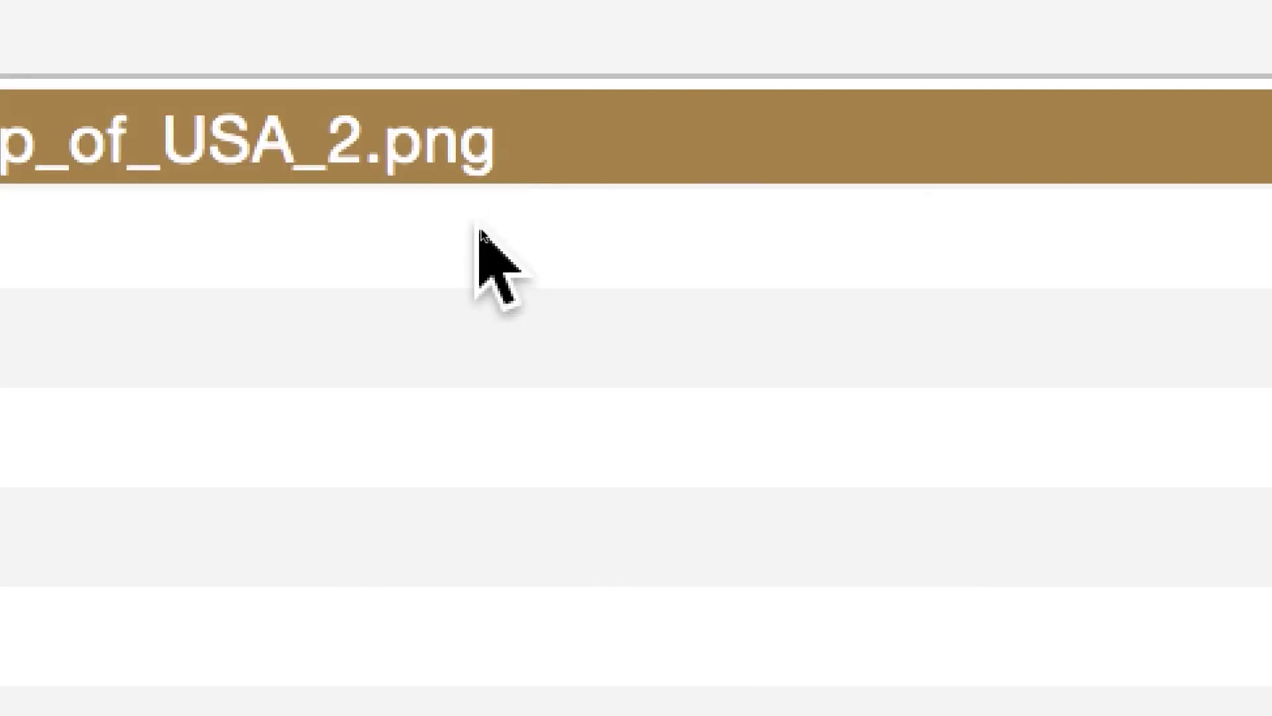